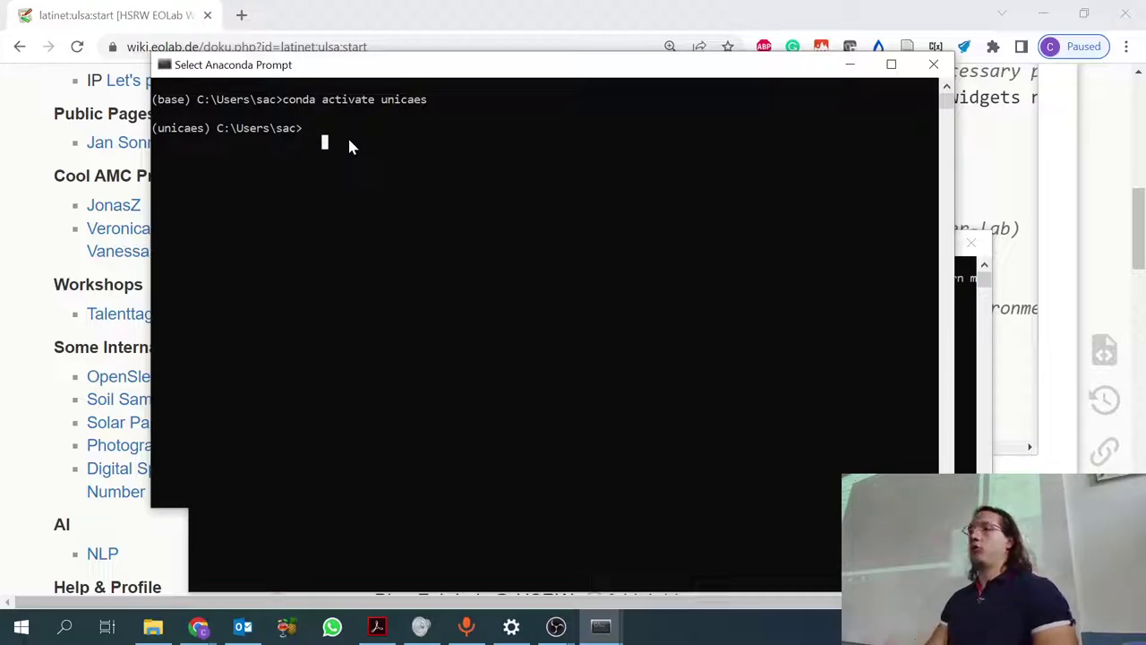
# Deactivate the unicaes environment with conda deactivate and highlight the base environment name in the prompt.
pyautogui.write('canda')
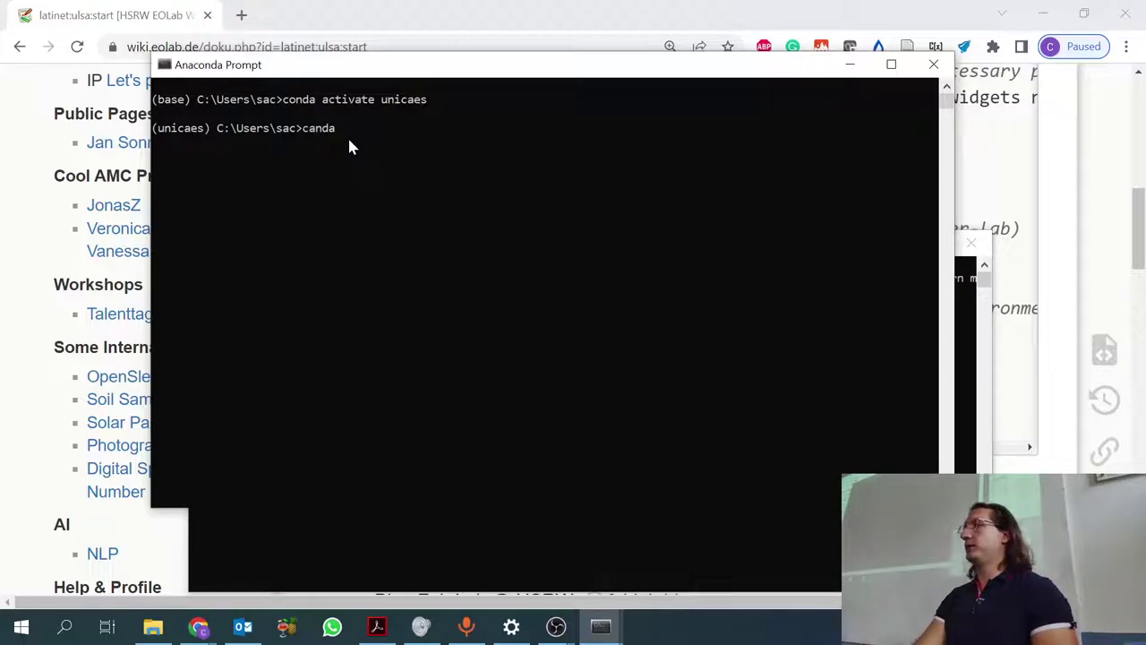
pyautogui.press('BackSpace')
pyautogui.press('BackSpace')
pyautogui.press('BackSpace')
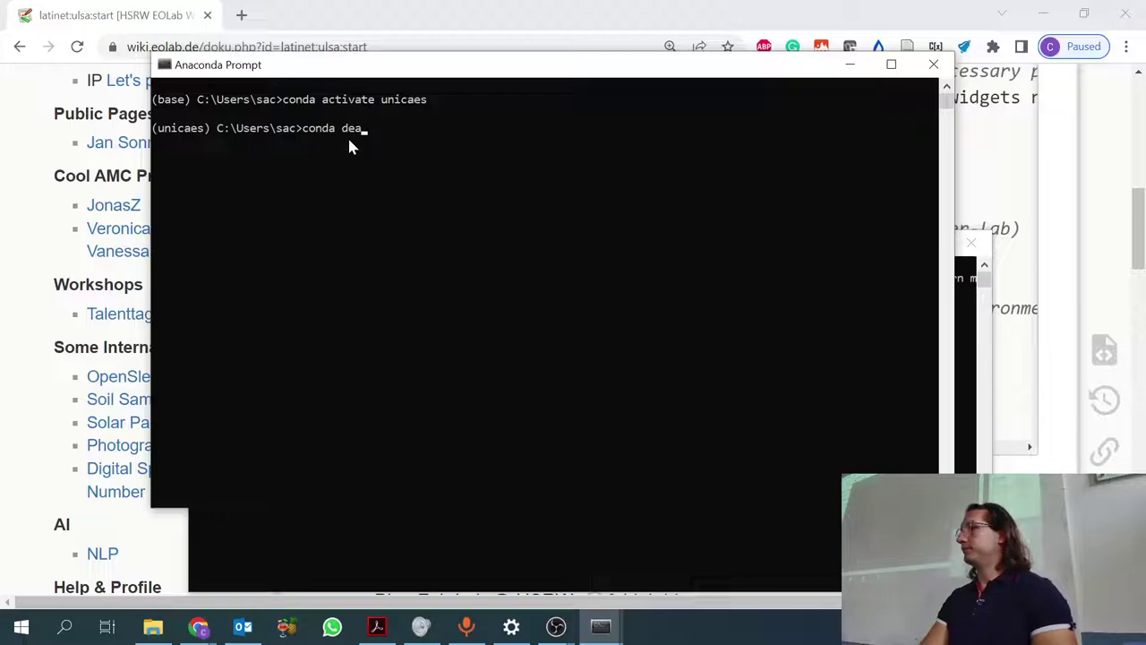
pyautogui.write('onda deact')
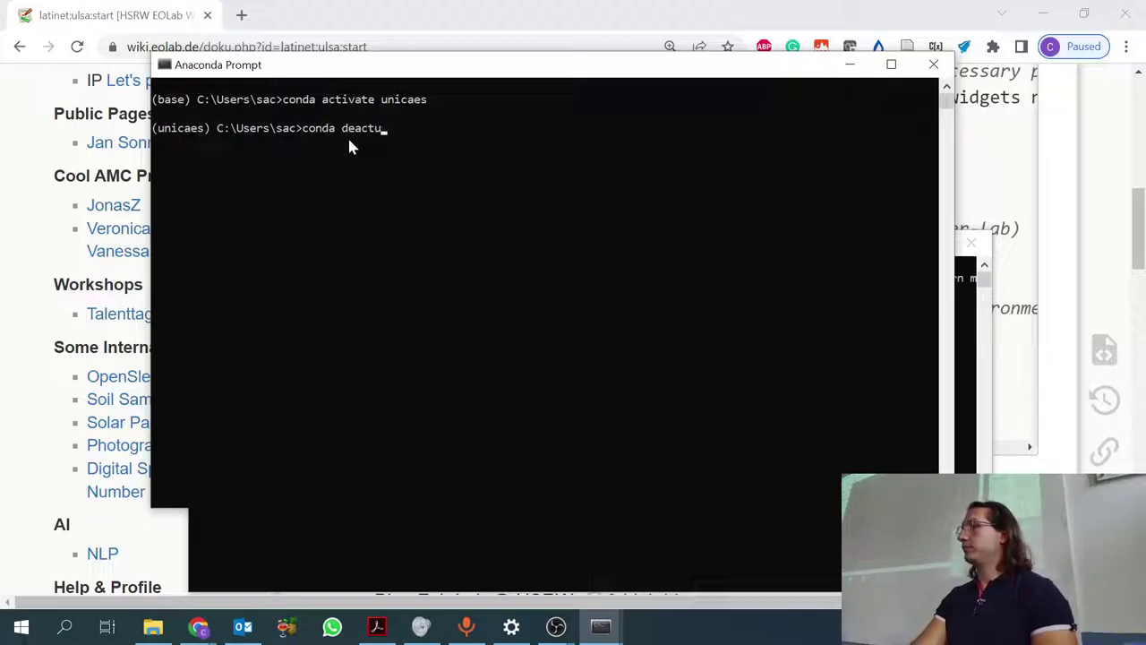
pyautogui.write('ivate')
pyautogui.press('Return')
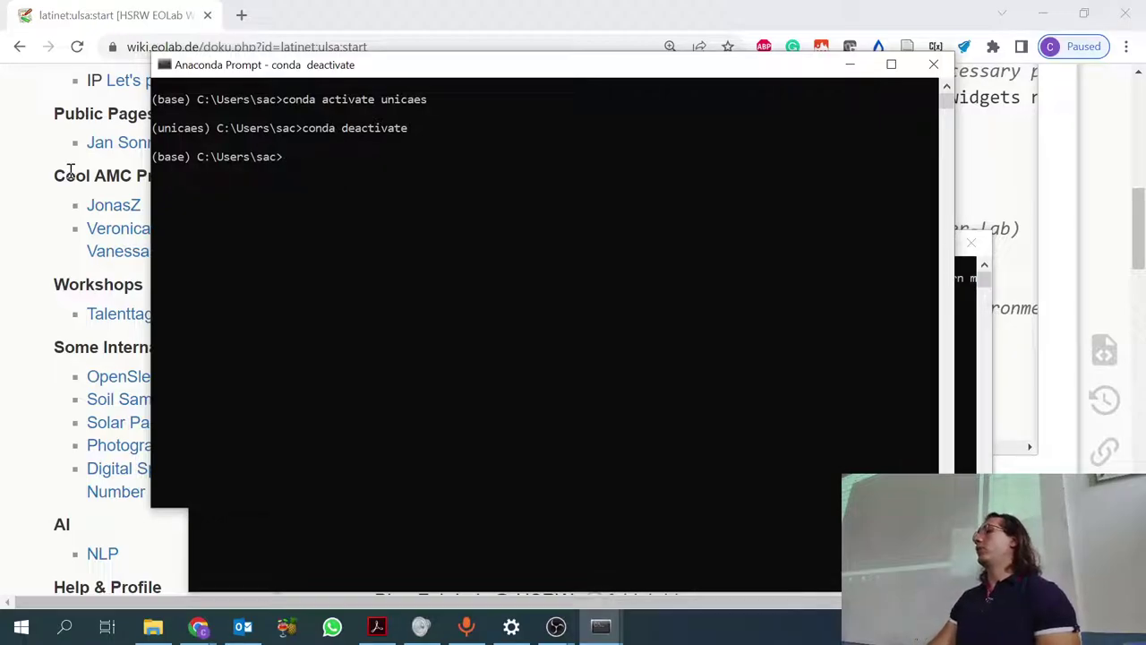
pyautogui.moveTo(187, 168); pyautogui.dragTo(156, 166)
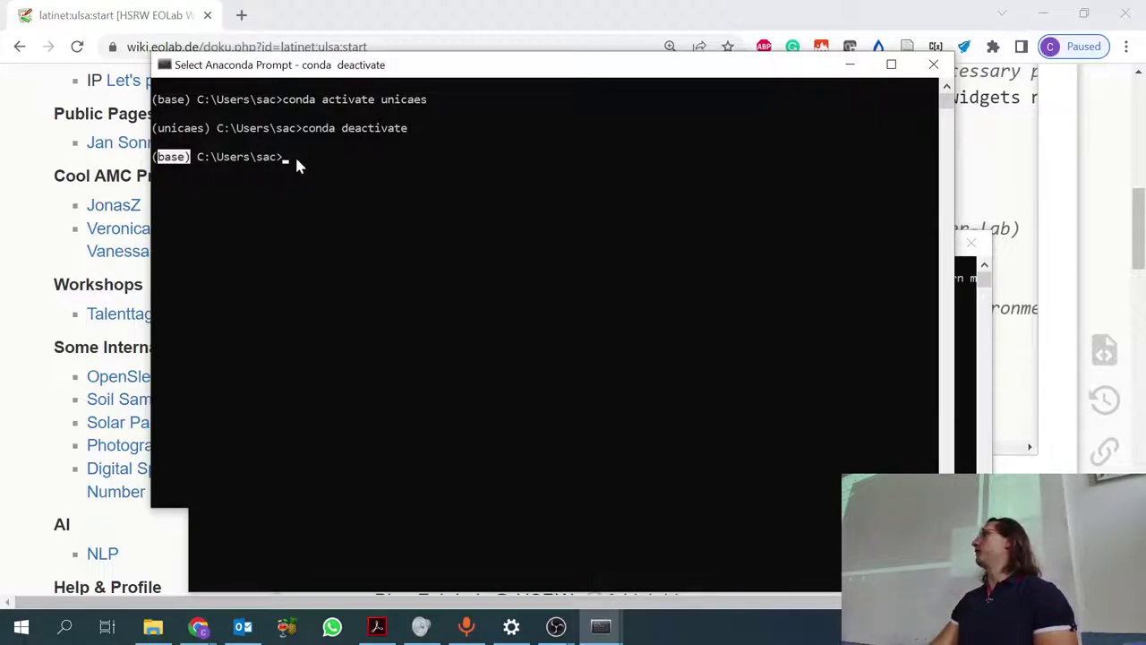
pyautogui.write('conda actuv')
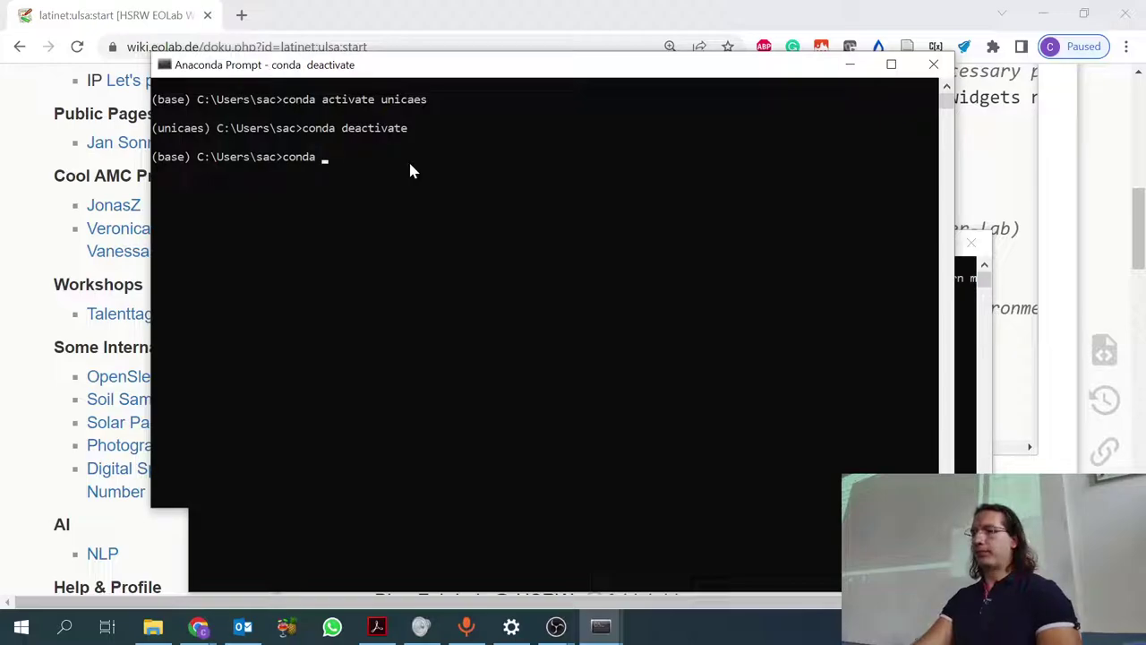
pyautogui.press('BackSpace')
pyautogui.press('BackSpace')
pyautogui.write('ivate')
pyautogui.press('BackSpace')
pyautogui.press('BackSpace')
pyautogui.press('BackSpace')
pyautogui.press('BackSpace')
pyautogui.press('BackSpace')
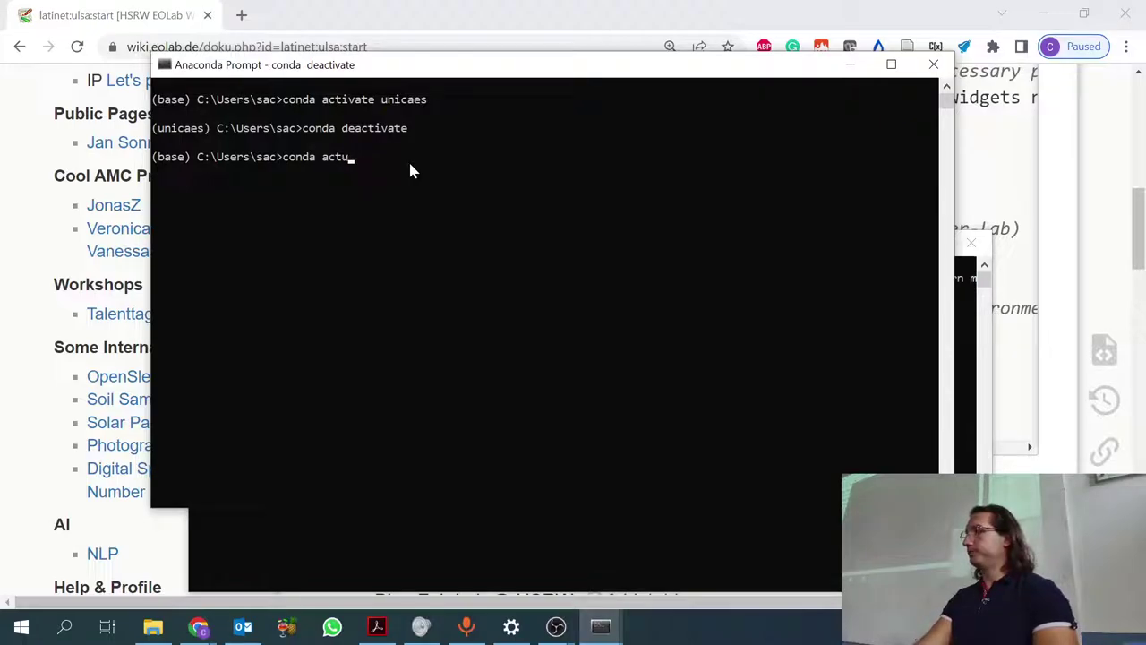
pyautogui.press('BackSpace')
pyautogui.press('BackSpace')
pyautogui.press('BackSpace')
pyautogui.press('BackSpace')
pyautogui.press('BackSpace')
pyautogui.press('BackSpace')
pyautogui.press('BackSpace')
pyautogui.press('BackSpace')
pyautogui.press('BackSpace')
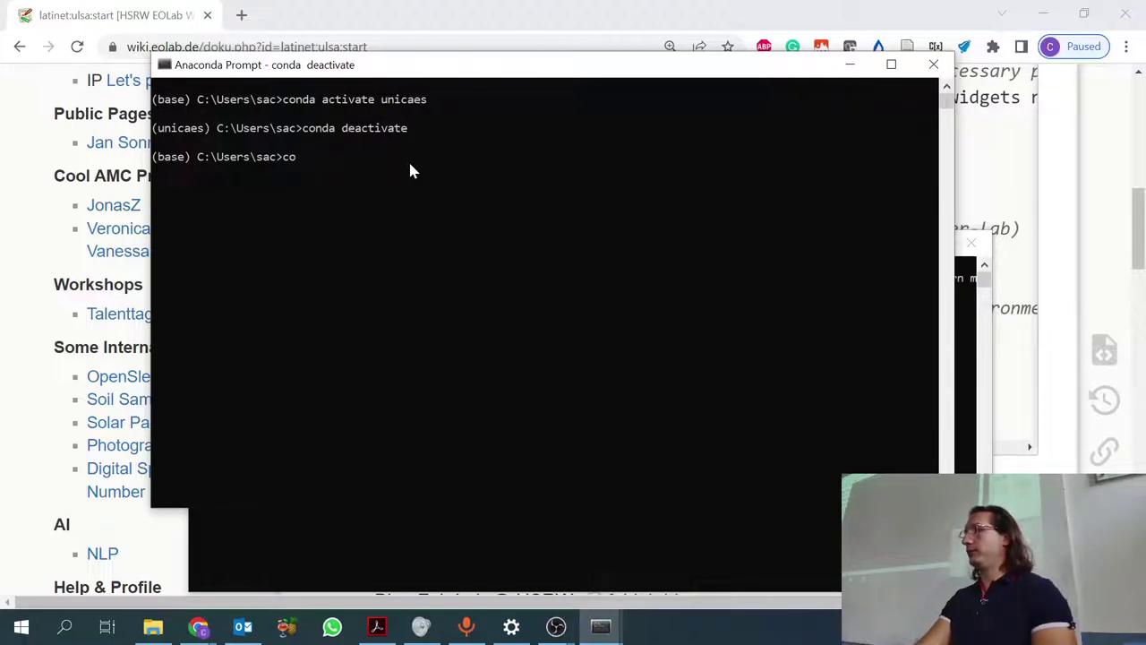
# Recall and run the earlier conda activate unicaes command to activate the unicaes environment.
pyautogui.press('Up')
pyautogui.press('Up')
pyautogui.press('Return')
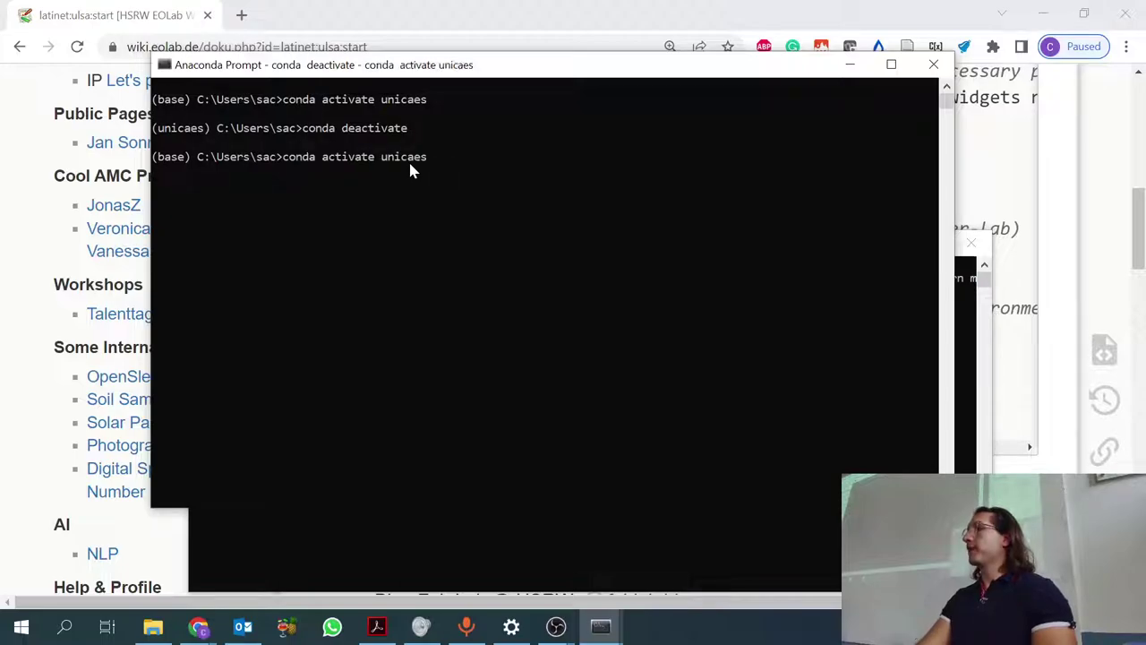
# Switch to File Explorer, extract the UNICAES_WS_V003 archive into a folder of the same name, and delete the archive.
pyautogui.click(152, 627)
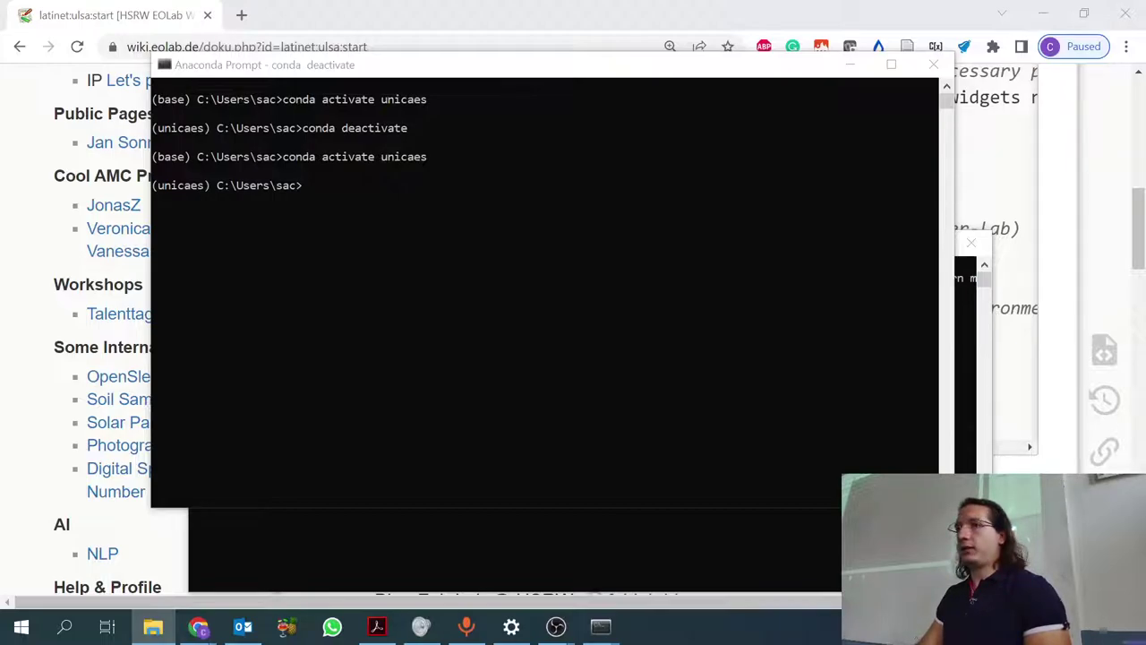
pyautogui.moveTo(286, 245); pyautogui.dragTo(491, 8)
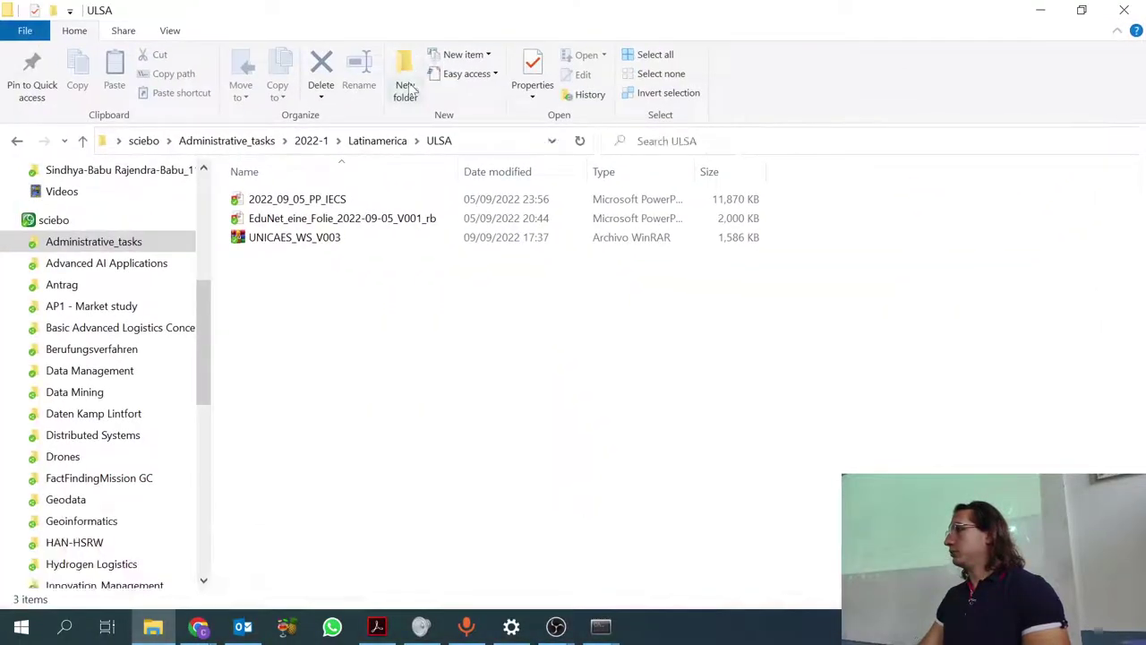
pyautogui.rightClick(298, 237)
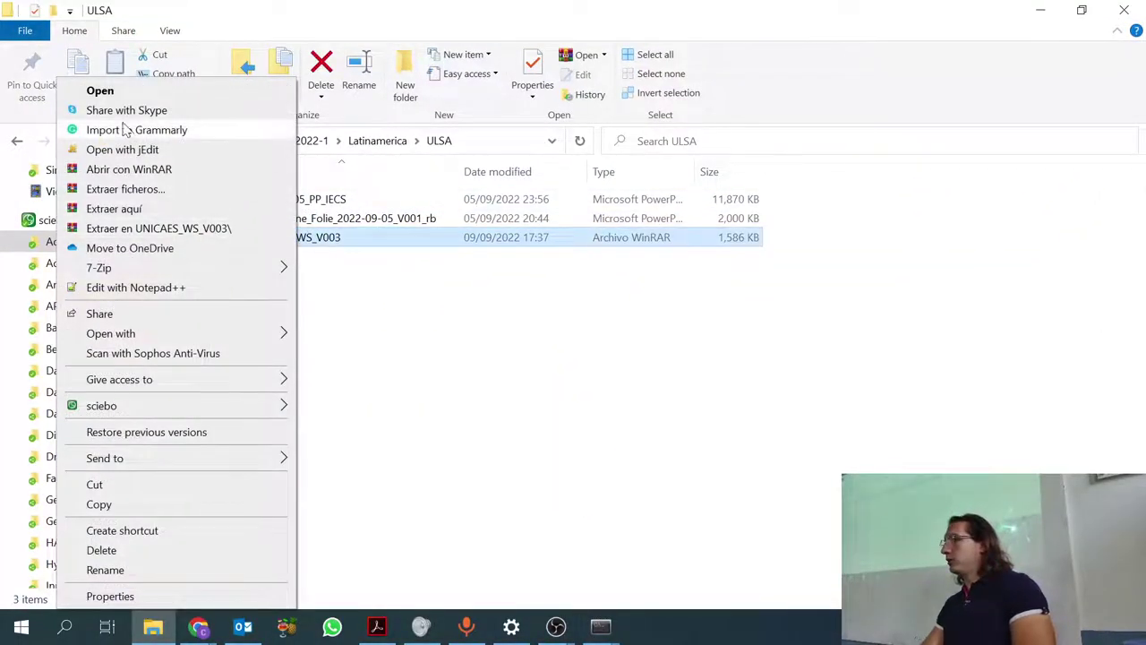
pyautogui.click(158, 228)
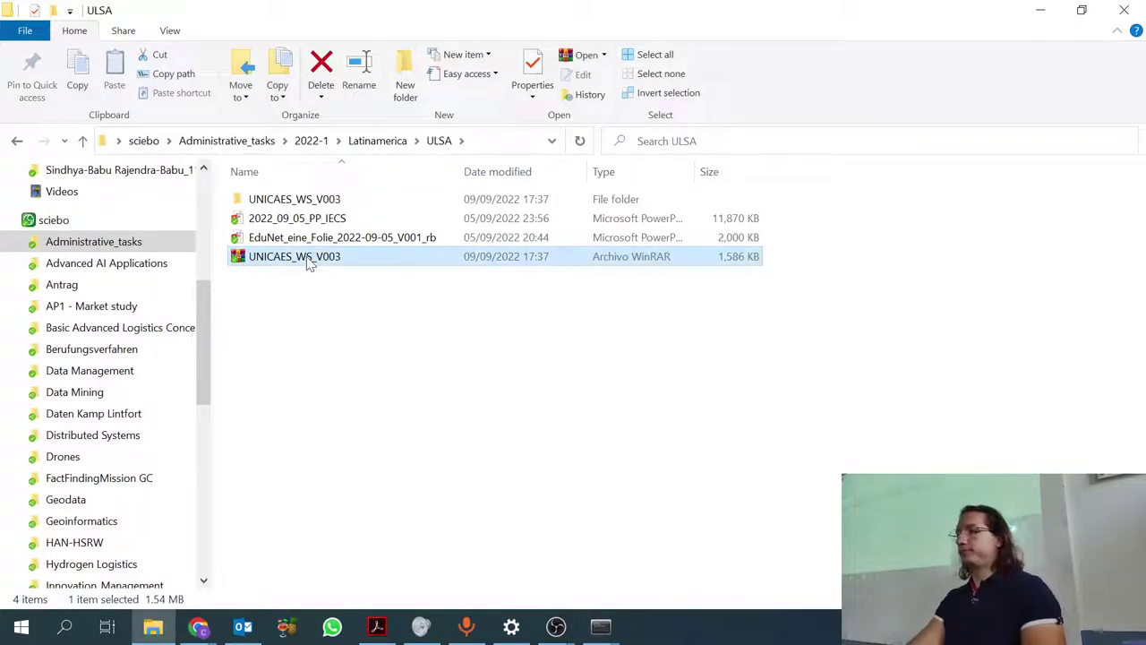
pyautogui.press('Delete')
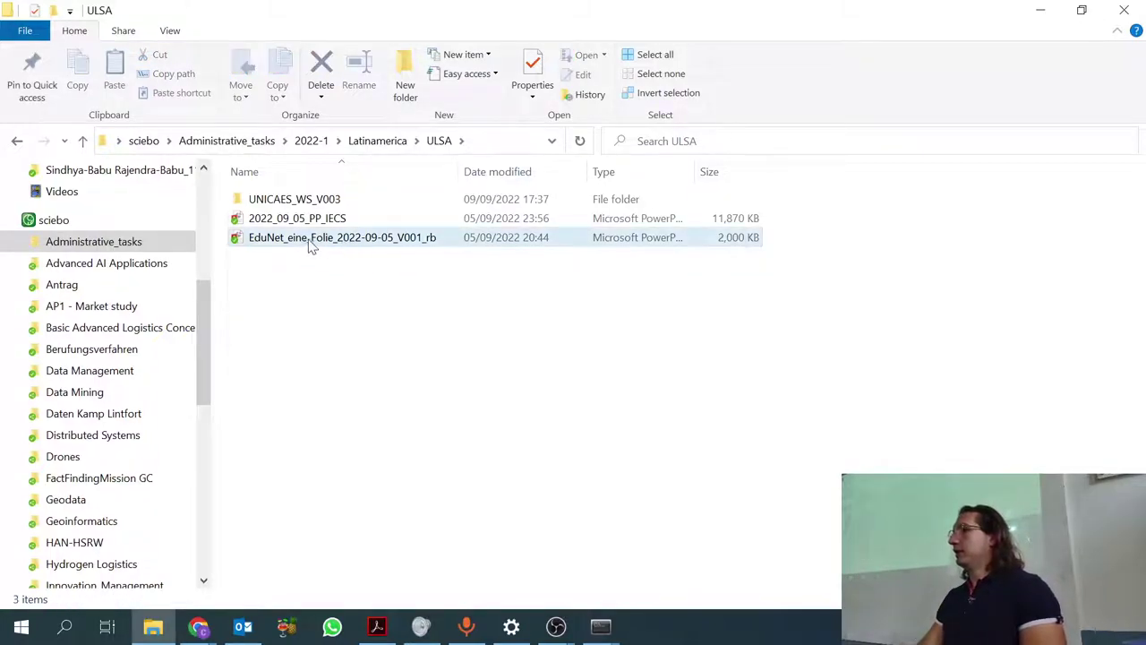
# Rename the extracted UNICAES_WS_V003 folder to ULSA_WS_V003.
pyautogui.rightClick(281, 199)
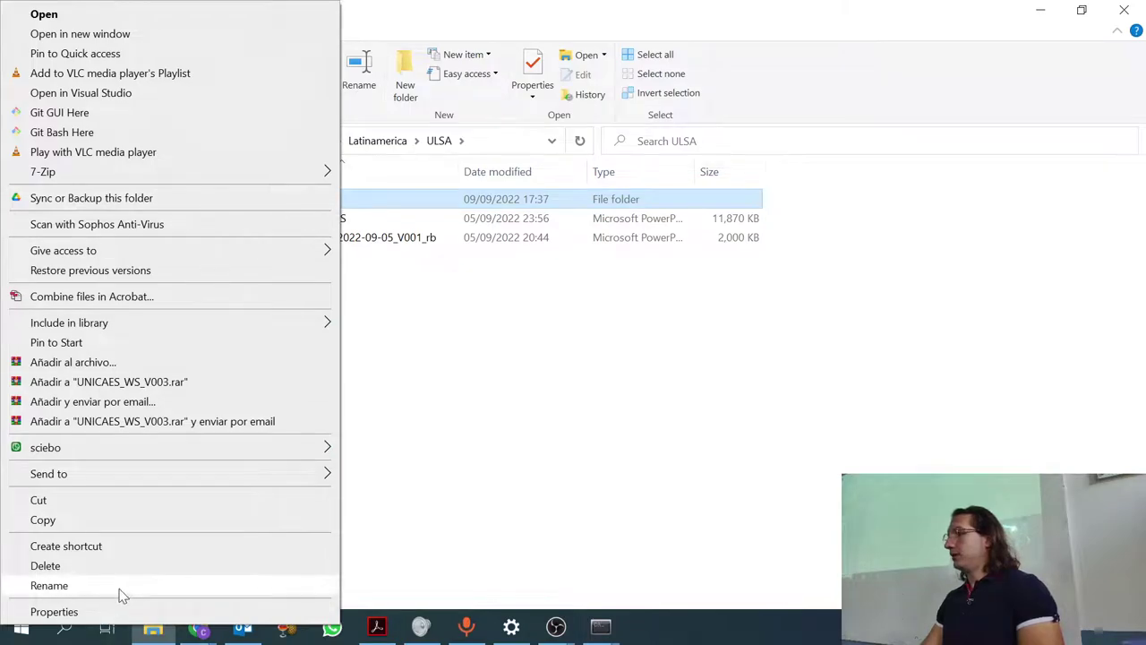
pyautogui.click(122, 589)
pyautogui.press('Home')
pyautogui.hotkey('shift', 'Right')
pyautogui.hotkey('shift', 'Right')
pyautogui.hotkey('shift', 'Right')
pyautogui.hotkey('shift', 'Right')
pyautogui.hotkey('shift', 'Right')
pyautogui.hotkey('shift', 'Right')
pyautogui.hotkey('shift', 'Right')
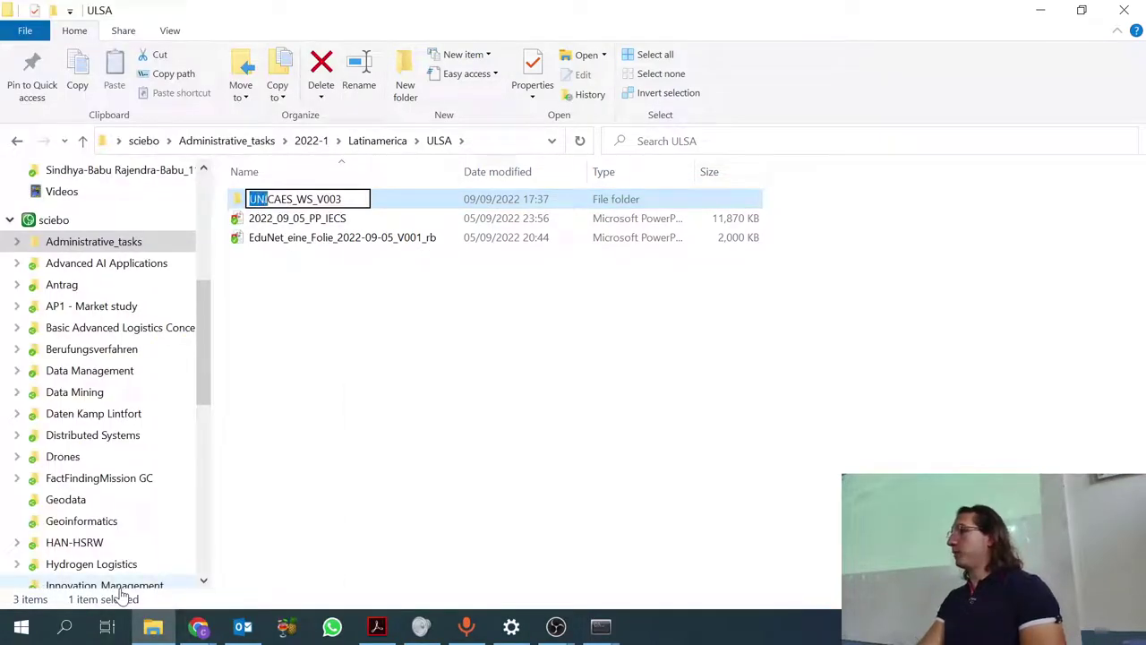
pyautogui.write('Ulsa')
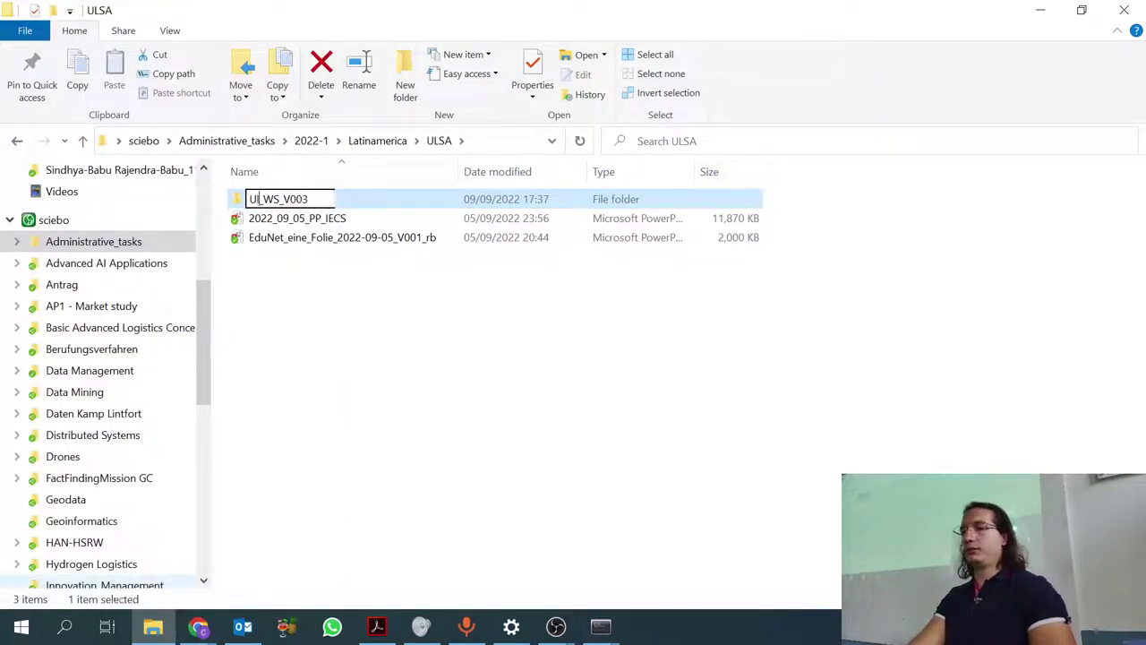
pyautogui.press('BackSpace')
pyautogui.press('BackSpace')
pyautogui.press('BackSpace')
pyautogui.write('LSA')
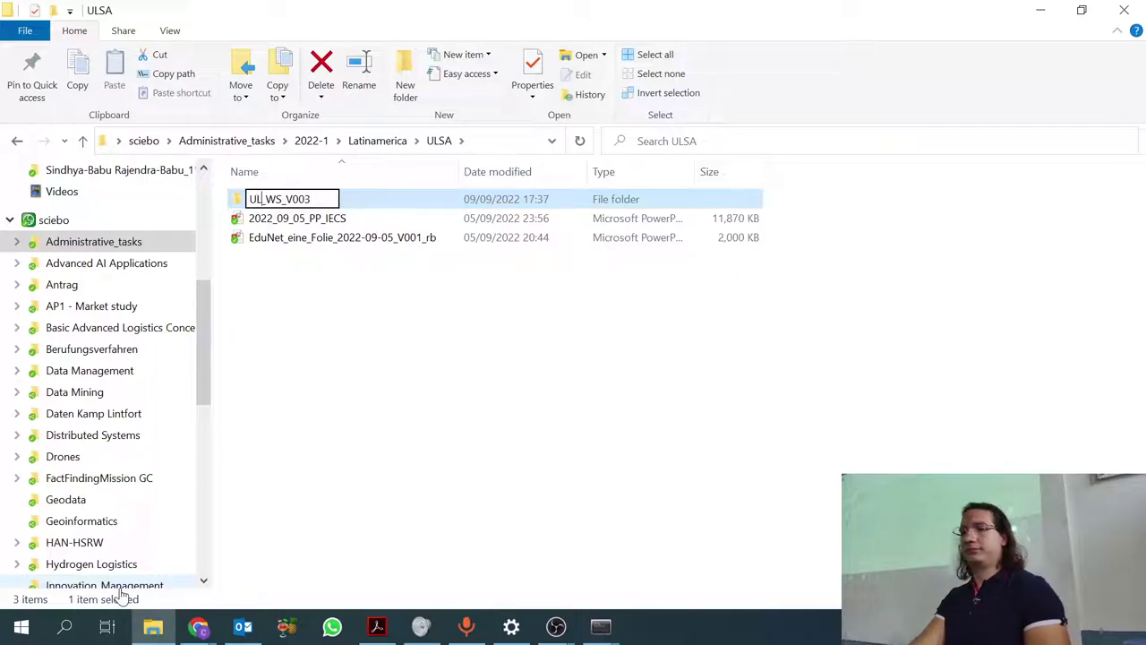
pyautogui.press('Return')
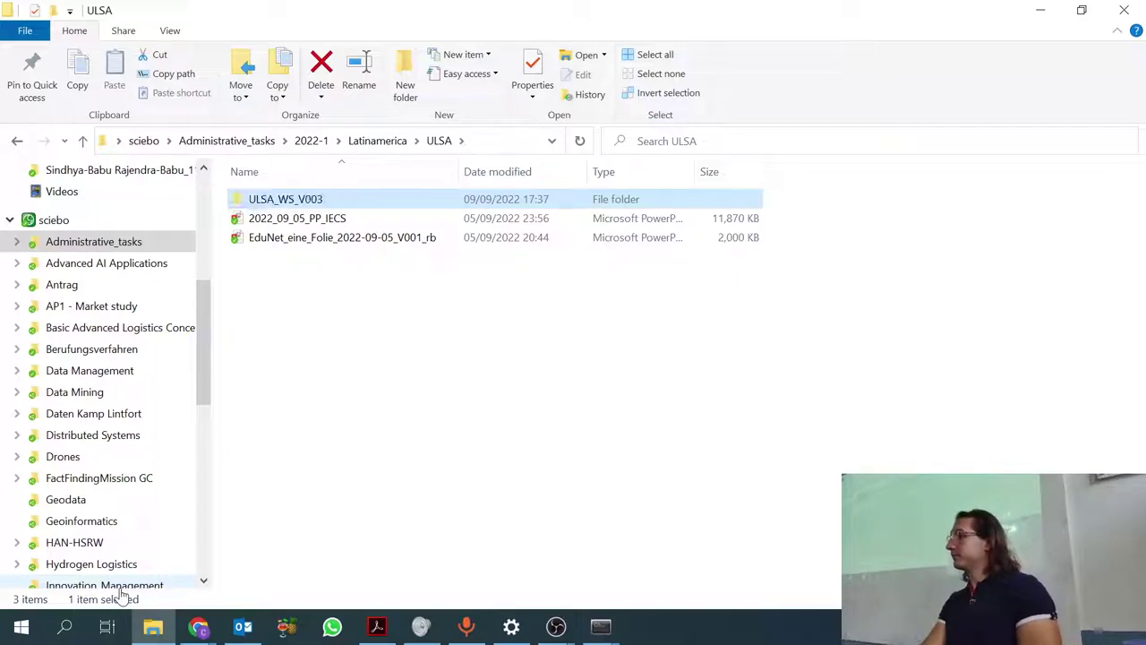
pyautogui.press('Down')
pyautogui.press('Up')
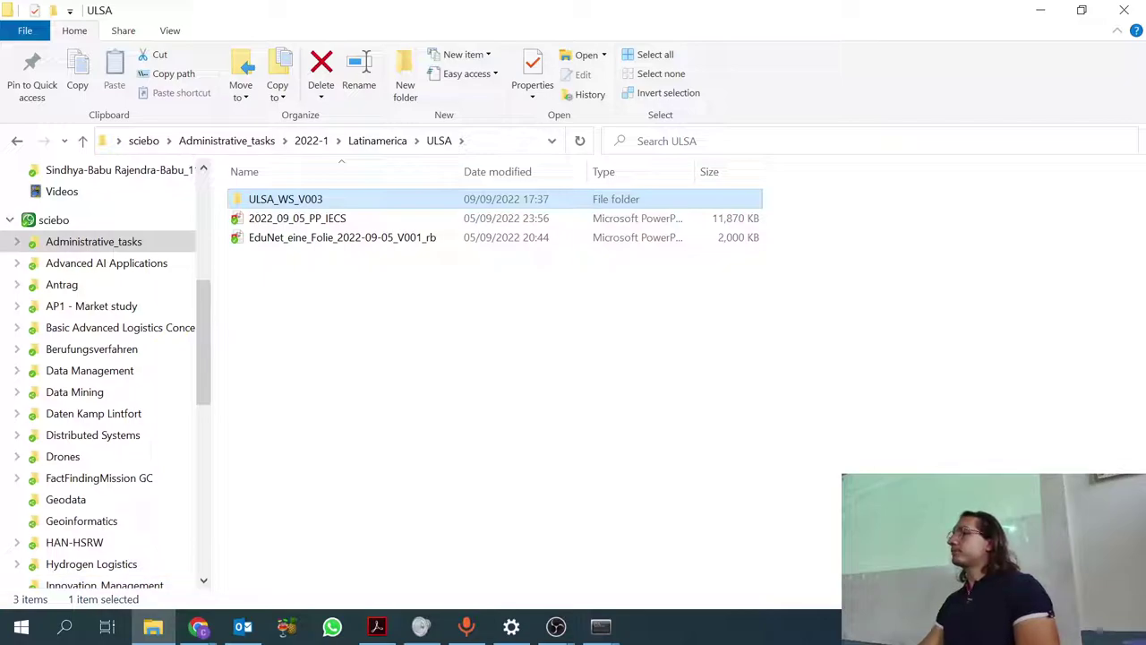
# Copy the path of the ULSA folder under 2022-1\Latinamerica and change the Anaconda Prompt's working directory to it with cd.
pyautogui.click(495, 140)
pyautogui.hotkey('ctrl', 'c')
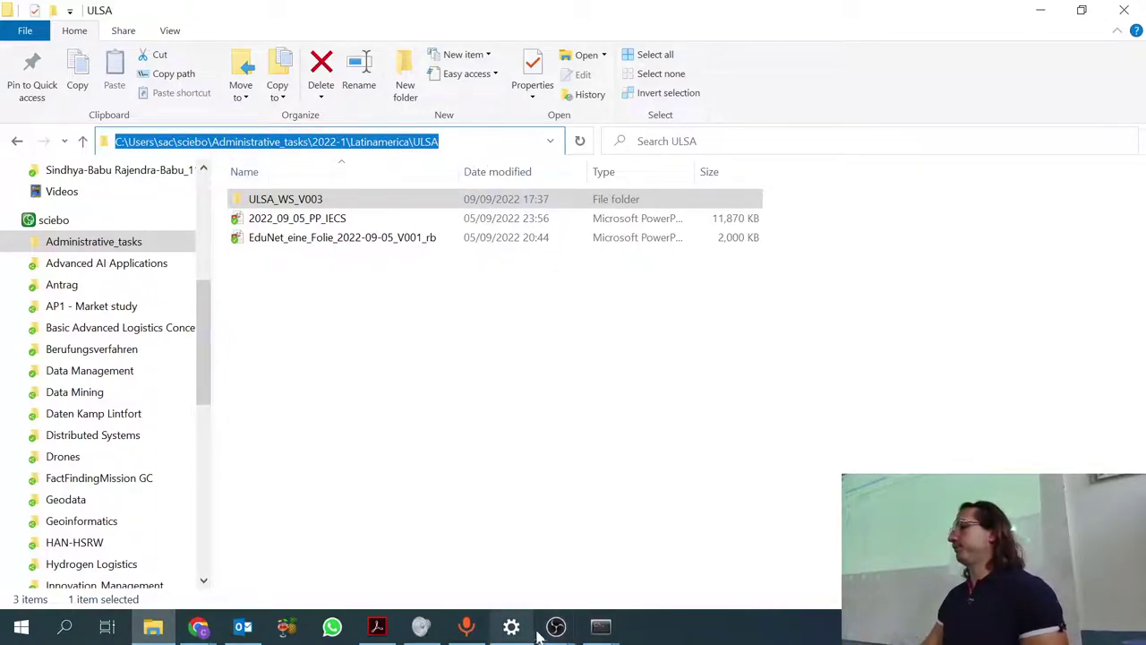
pyautogui.click(616, 628)
pyautogui.click(583, 562)
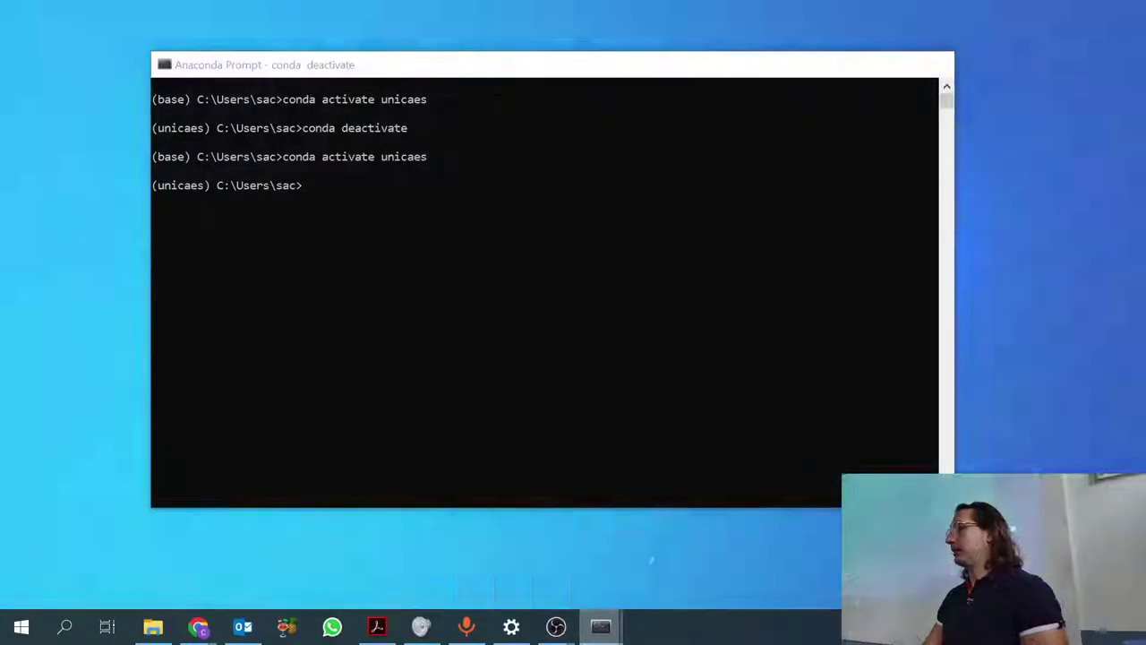
pyautogui.click(345, 187)
pyautogui.click(337, 213)
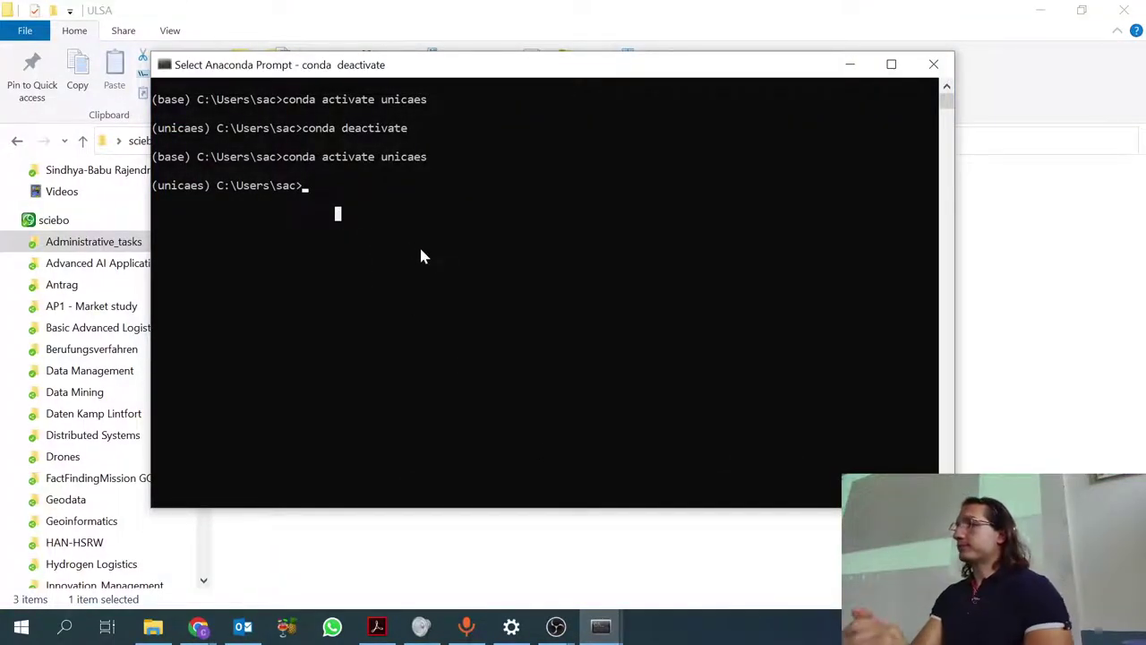
pyautogui.write('cd')
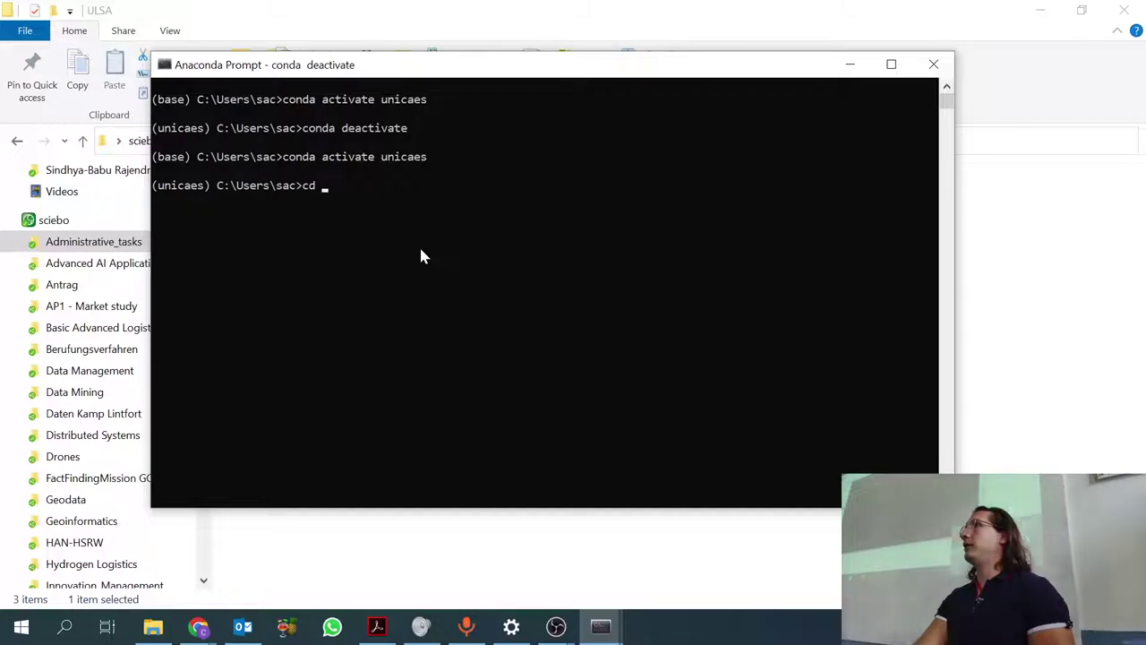
pyautogui.hotkey('ctrl', 'v')
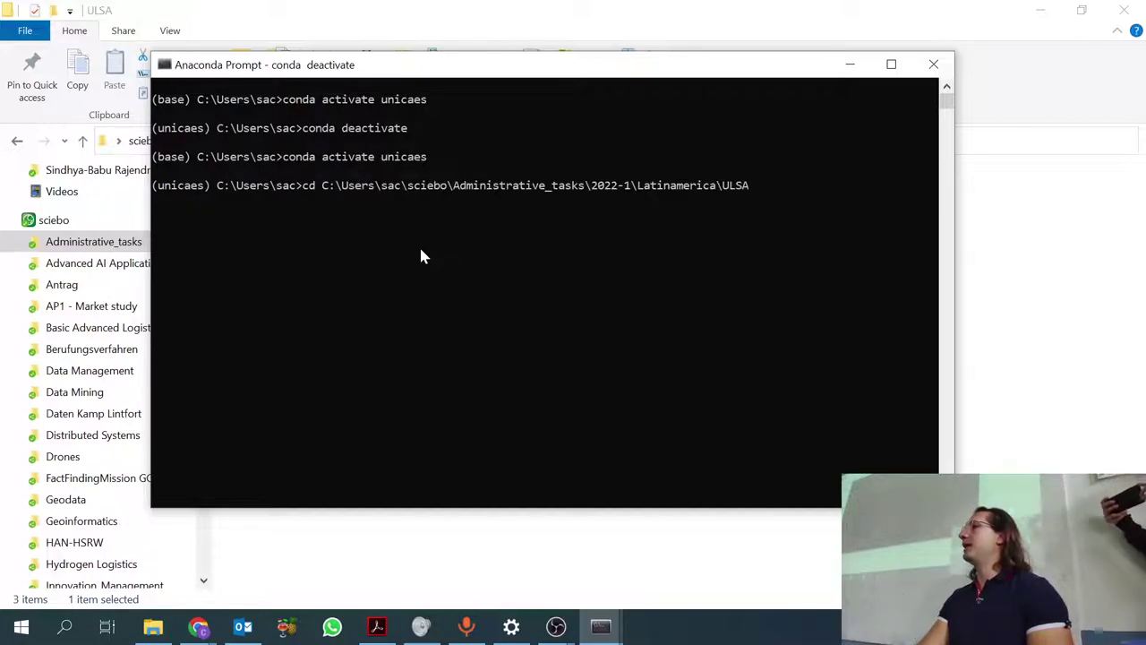
pyautogui.press('Return')
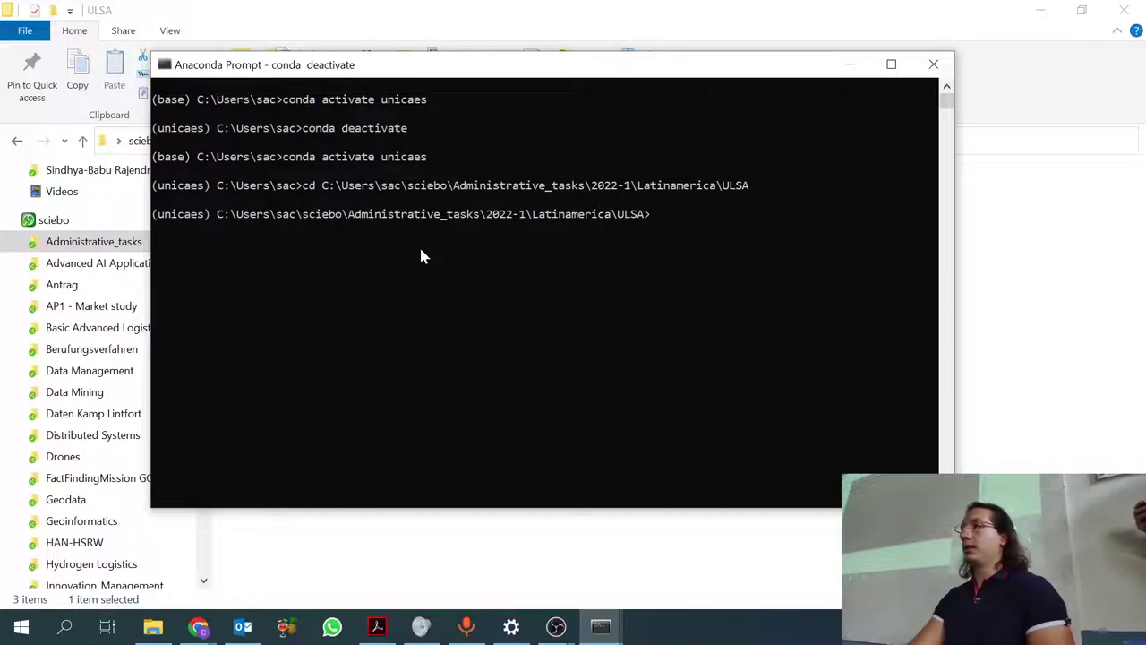
# List the contents of the ULSA directory with the ls command.
pyautogui.write('ls')
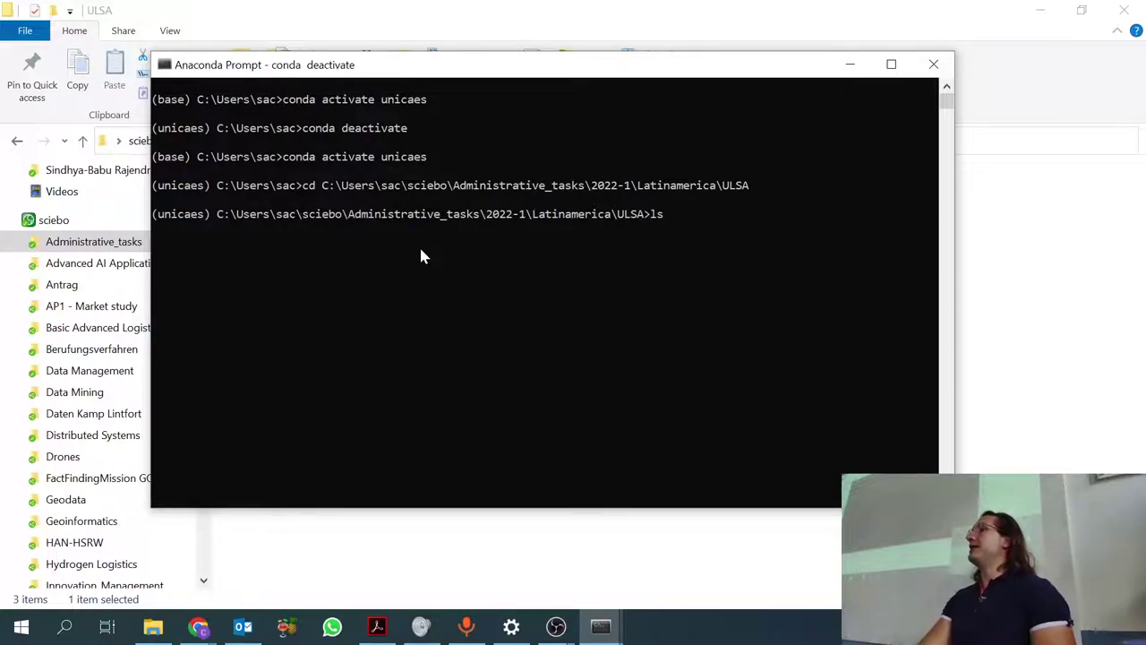
pyautogui.press('Return')
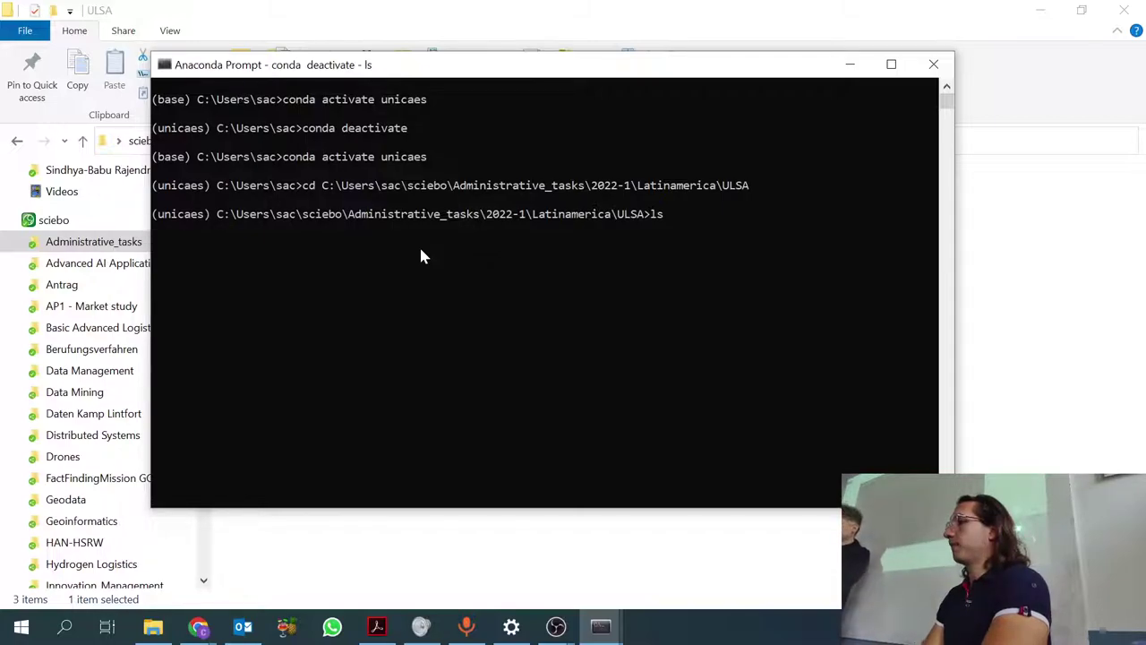
pyautogui.moveTo(361, 72); pyautogui.dragTo(344, 51)
pyautogui.click(307, 277)
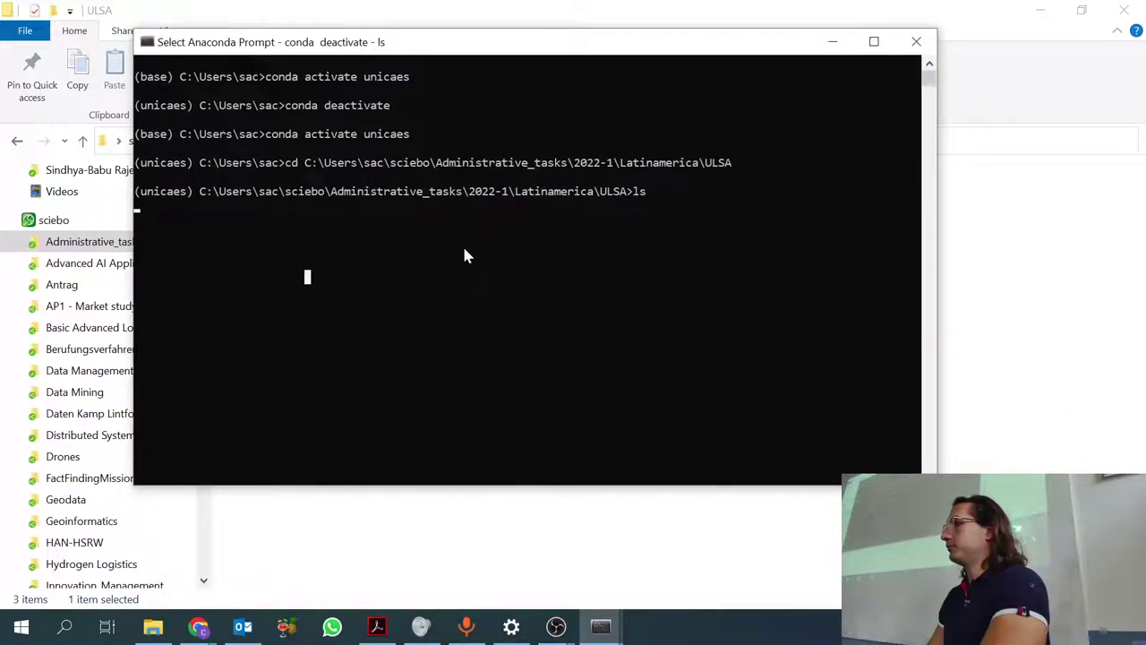
pyautogui.click(747, 205)
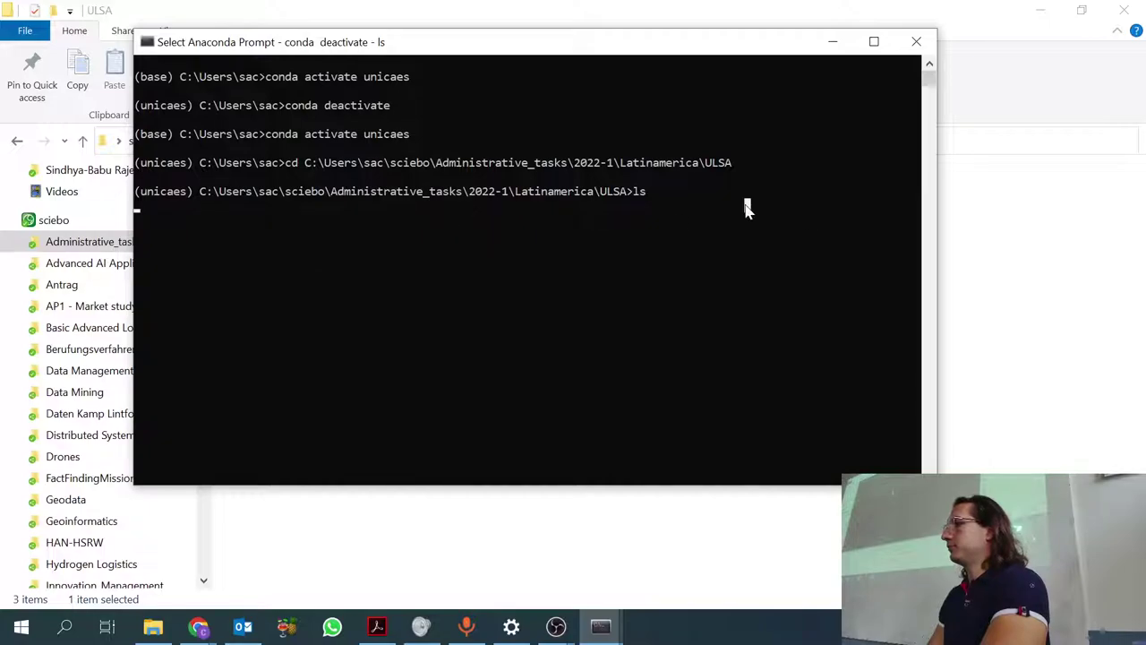
pyautogui.click(668, 193)
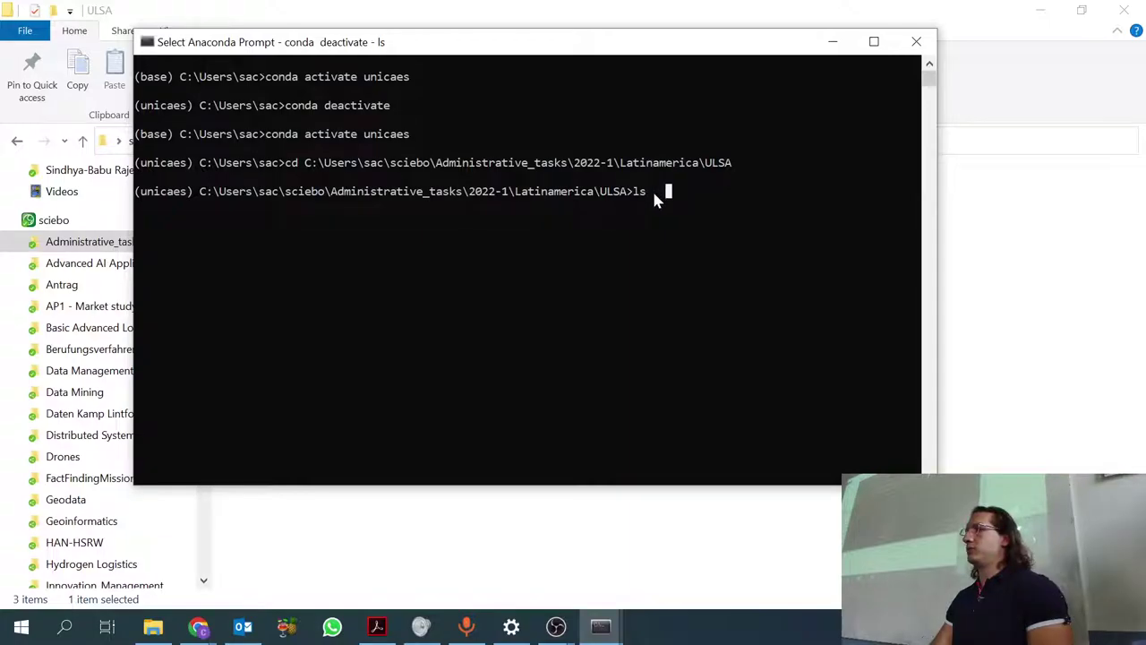
pyautogui.click(646, 194)
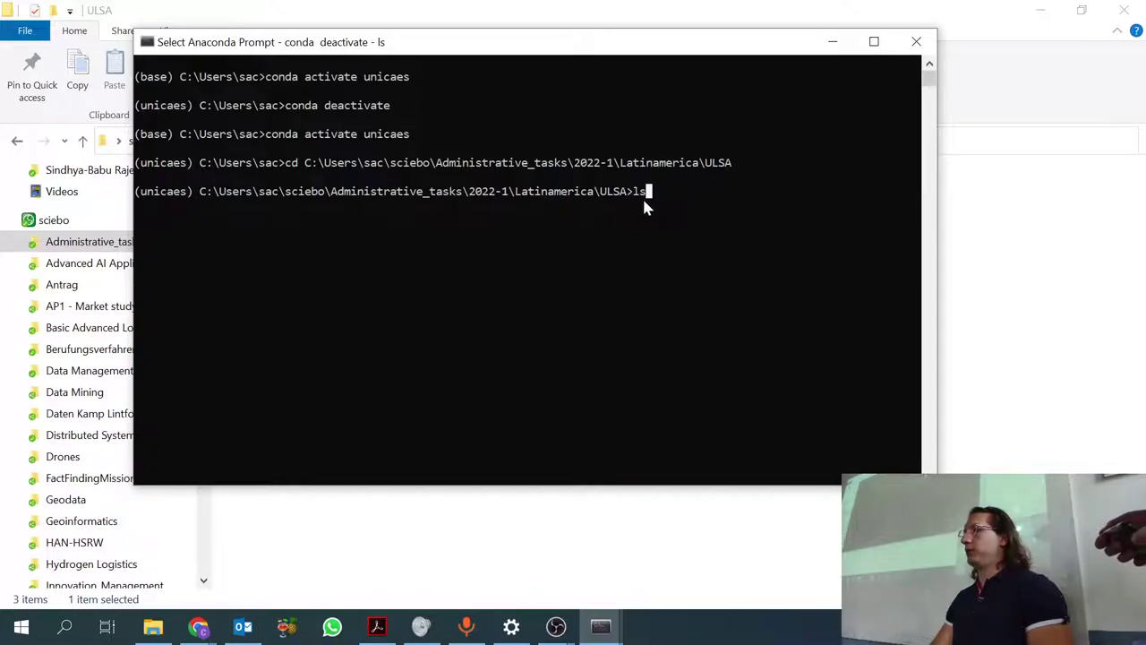
pyautogui.moveTo(614, 44); pyautogui.dragTo(912, 167)
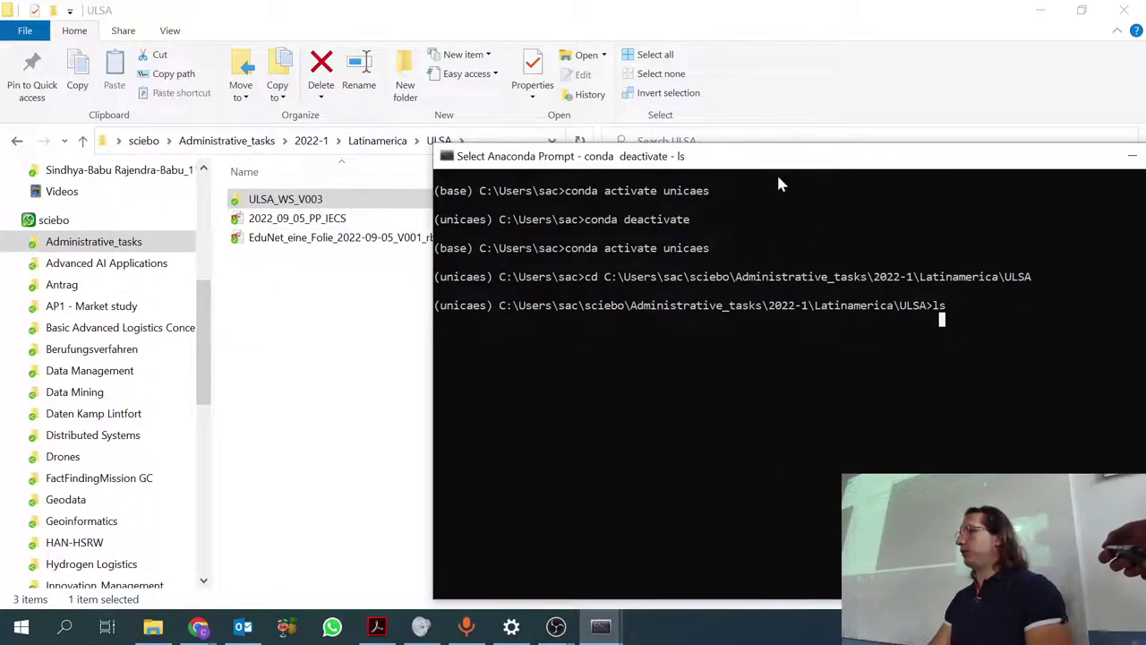
pyautogui.moveTo(764, 160); pyautogui.dragTo(514, 102)
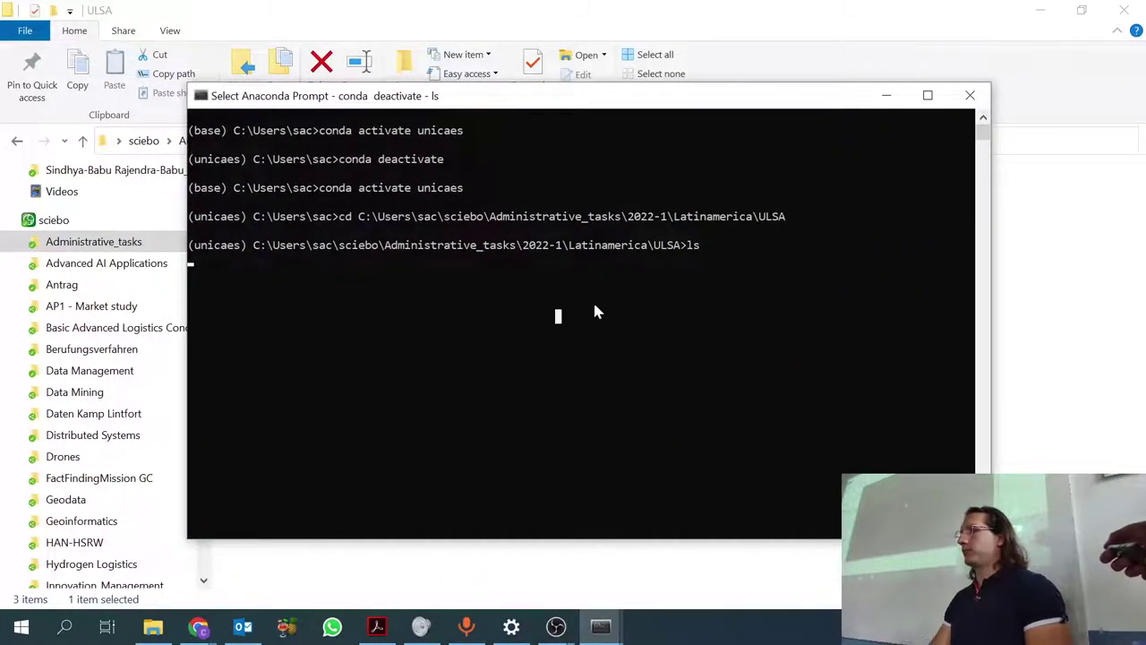
pyautogui.click(767, 258)
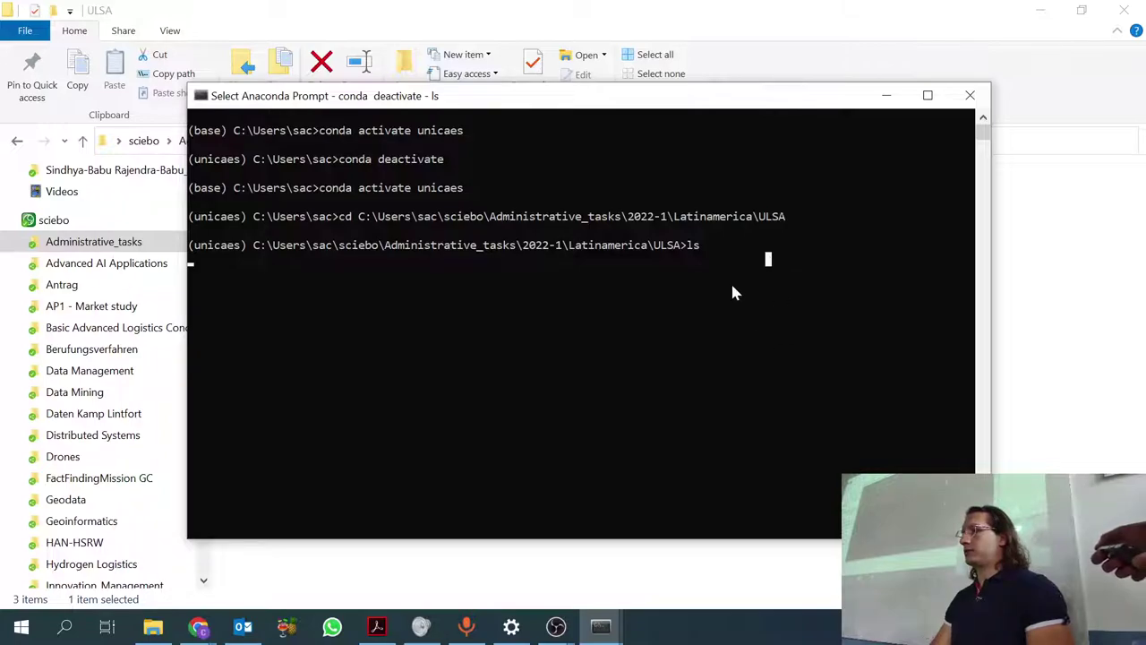
# Complete the directory listing of the ULSA folder and highlight the listed file and folder names.
pyautogui.press('Return')
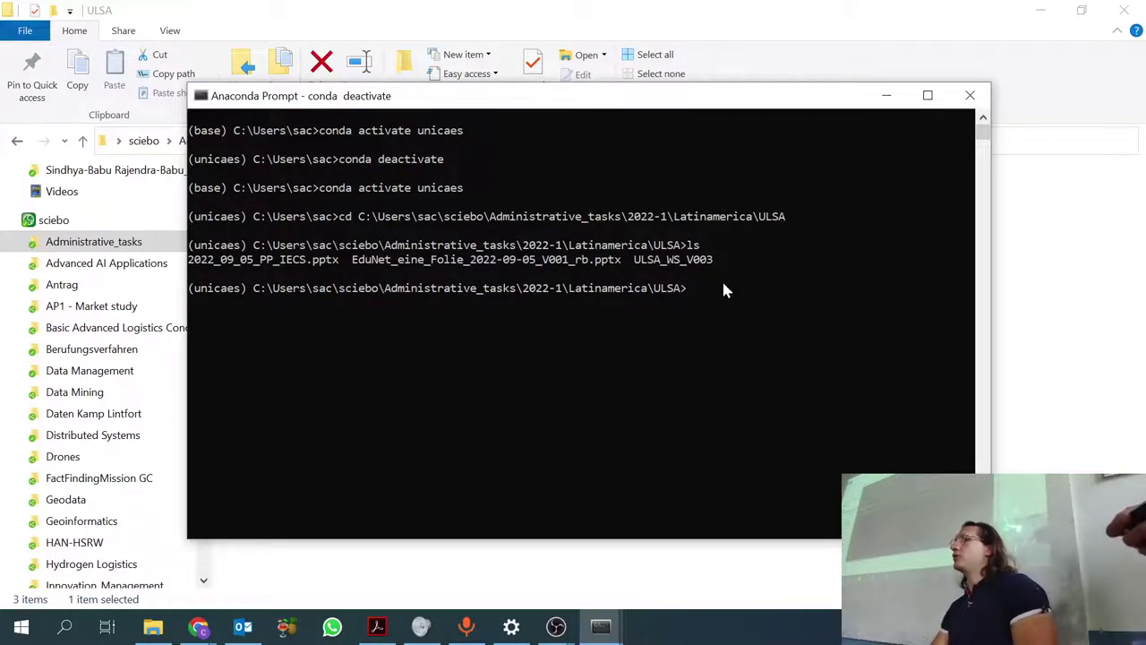
pyautogui.click(702, 246)
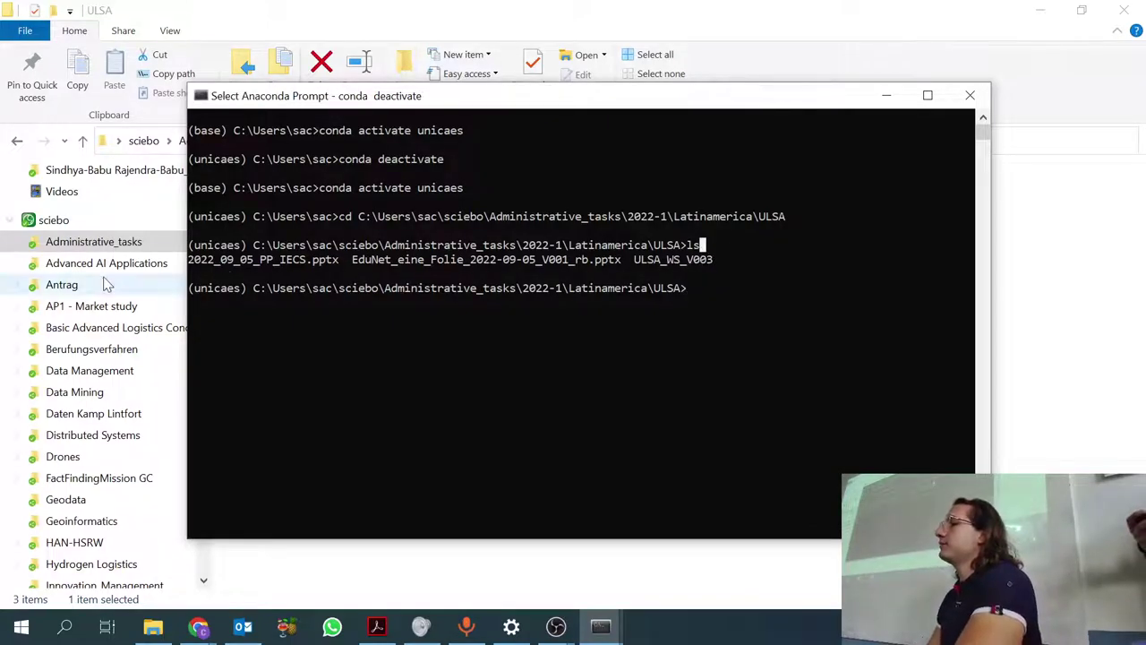
pyautogui.moveTo(190, 260); pyautogui.dragTo(741, 266)
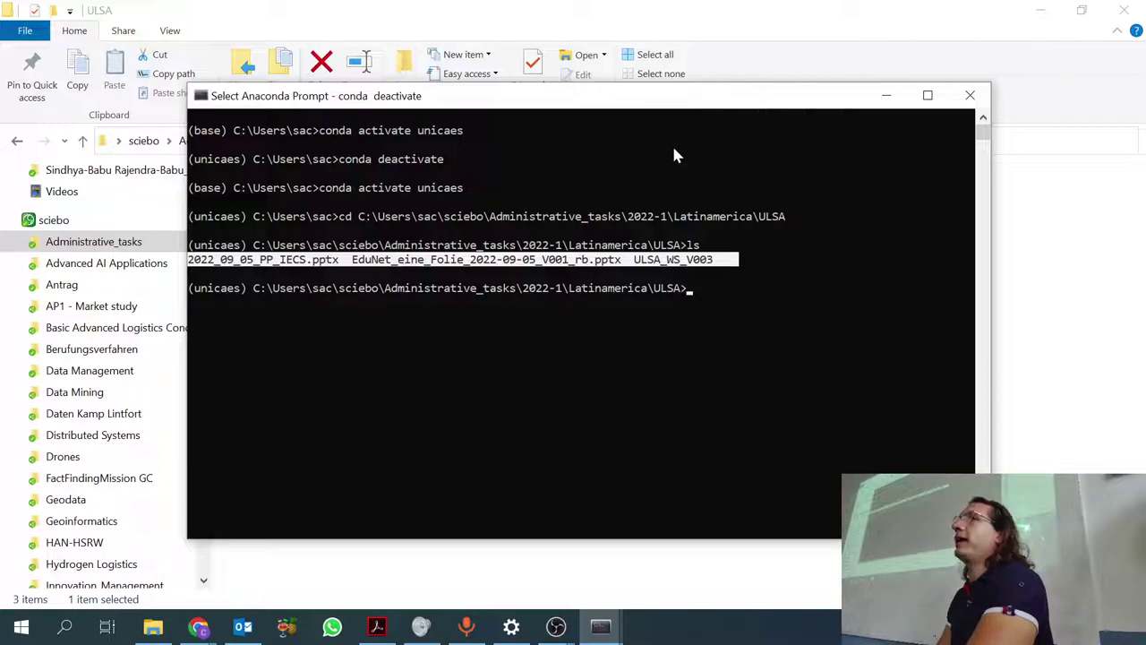
# Change into the ULSA_WS_V003 folder with cd and return to its parent directory with cd ..
pyautogui.click(728, 289)
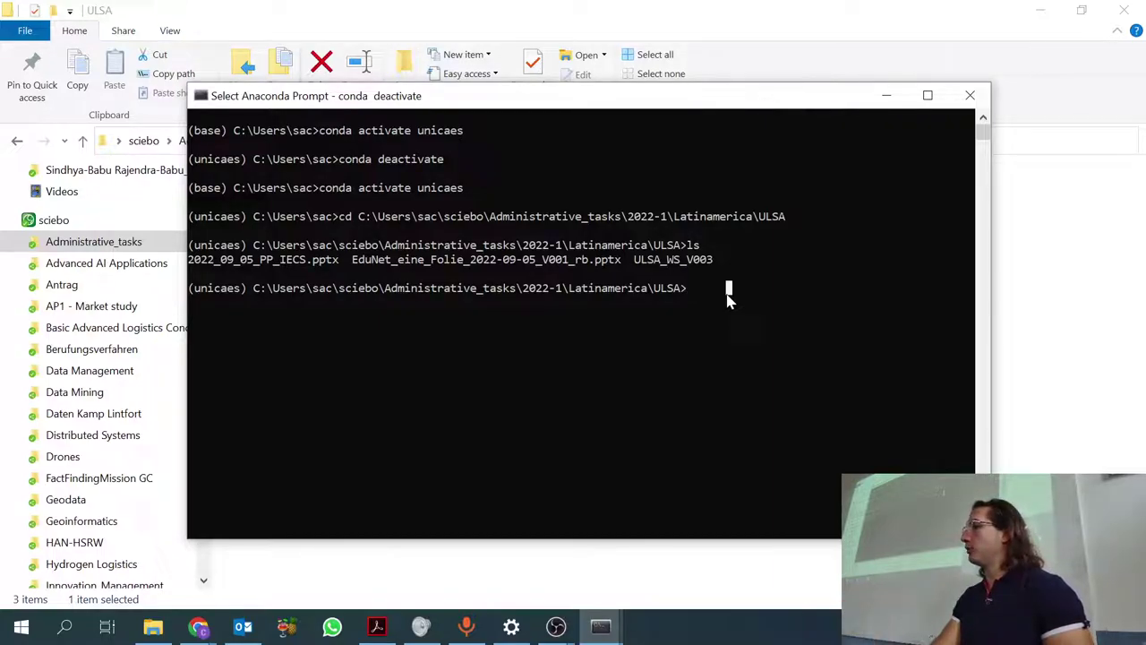
pyautogui.write('cd')
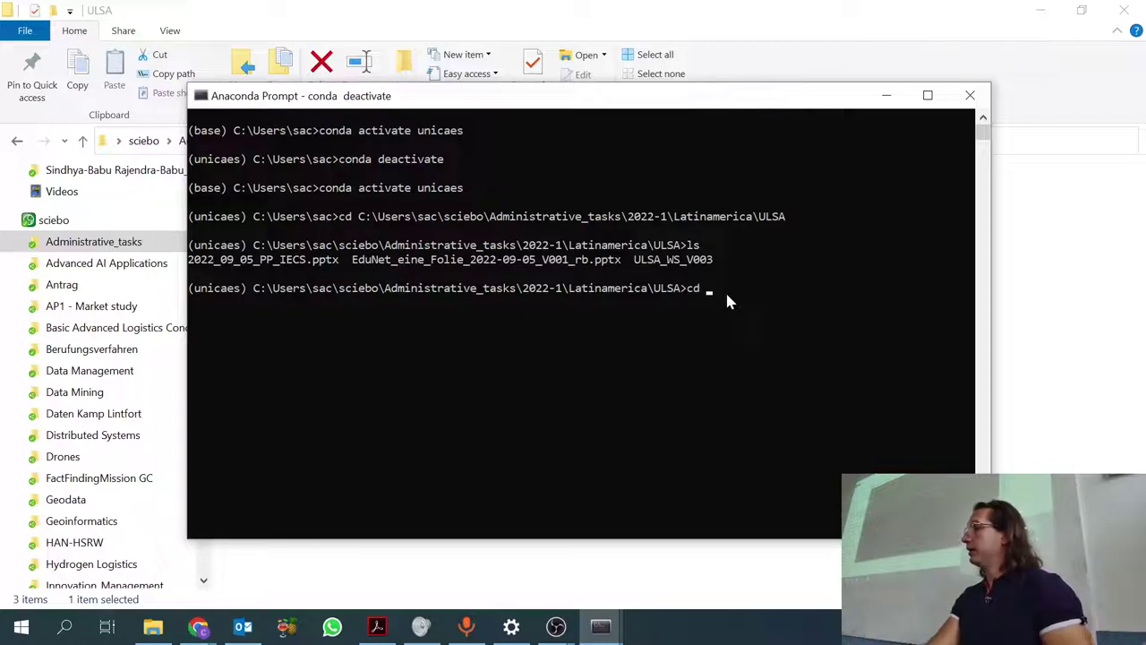
pyautogui.write(' ULSA_WS_V003')
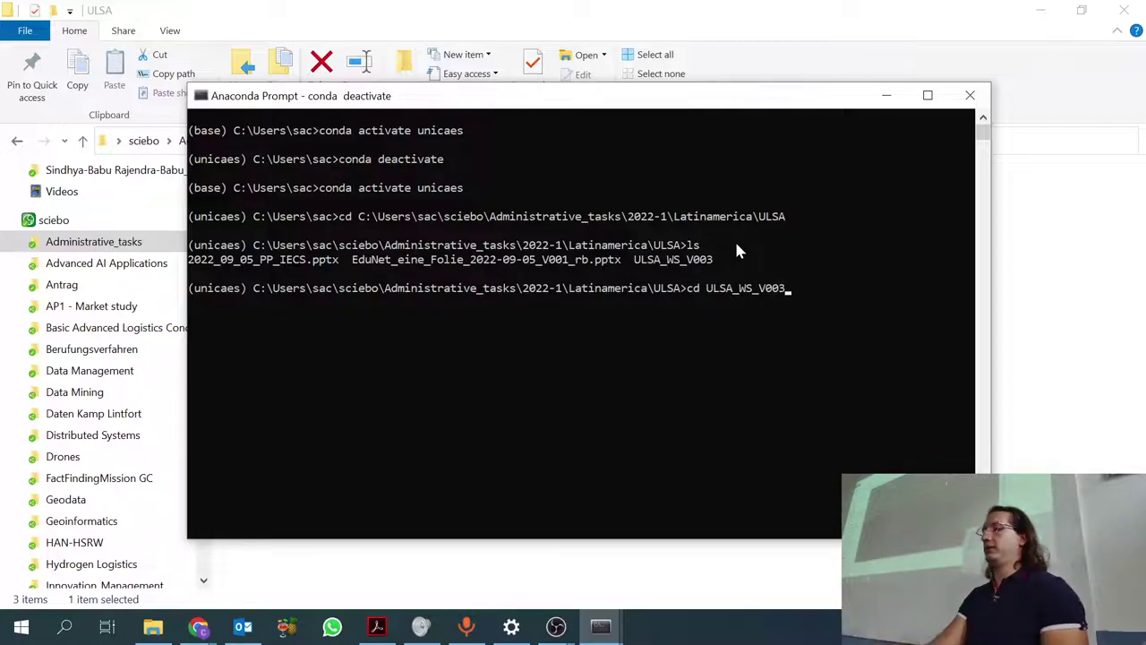
pyautogui.press('Return')
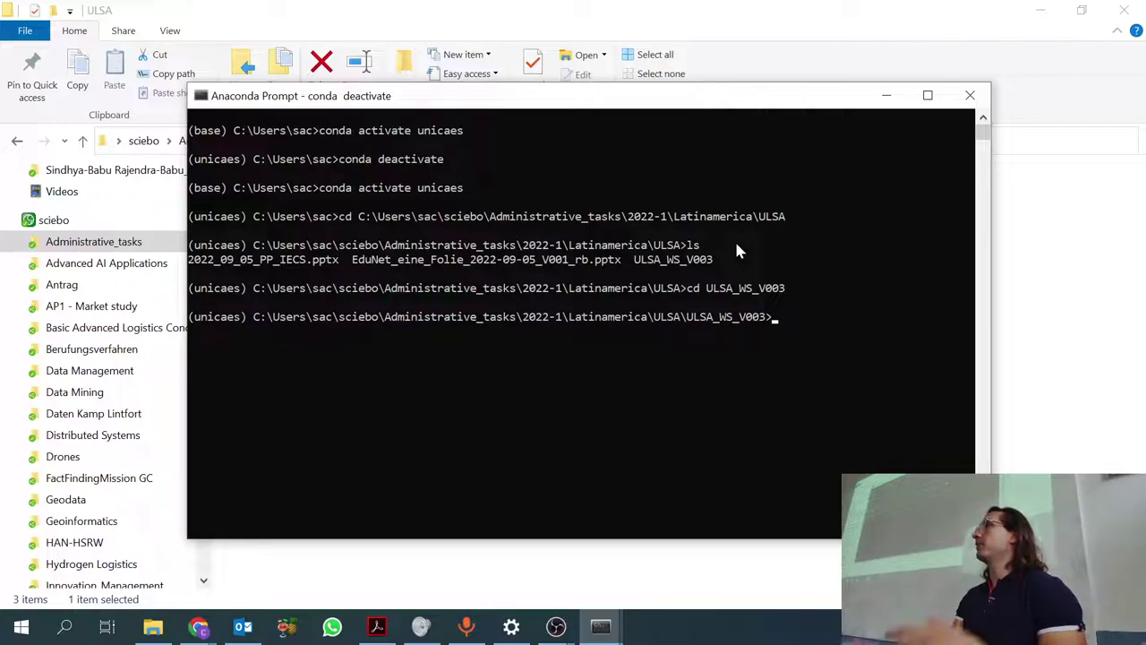
pyautogui.write('cd ..')
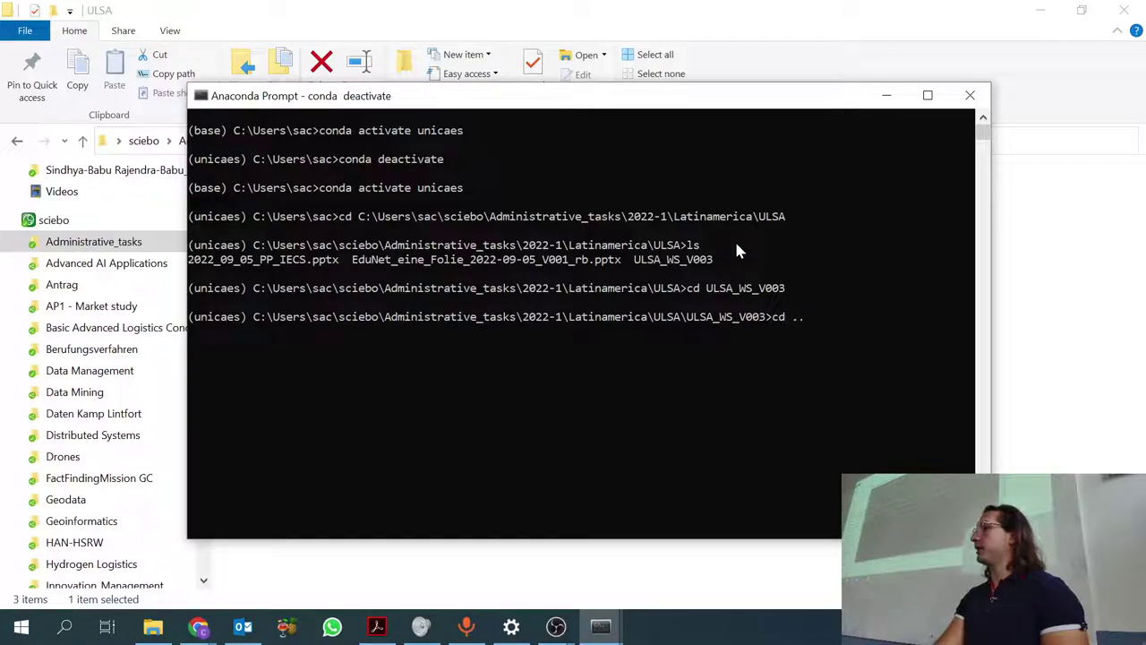
pyautogui.press('Return')
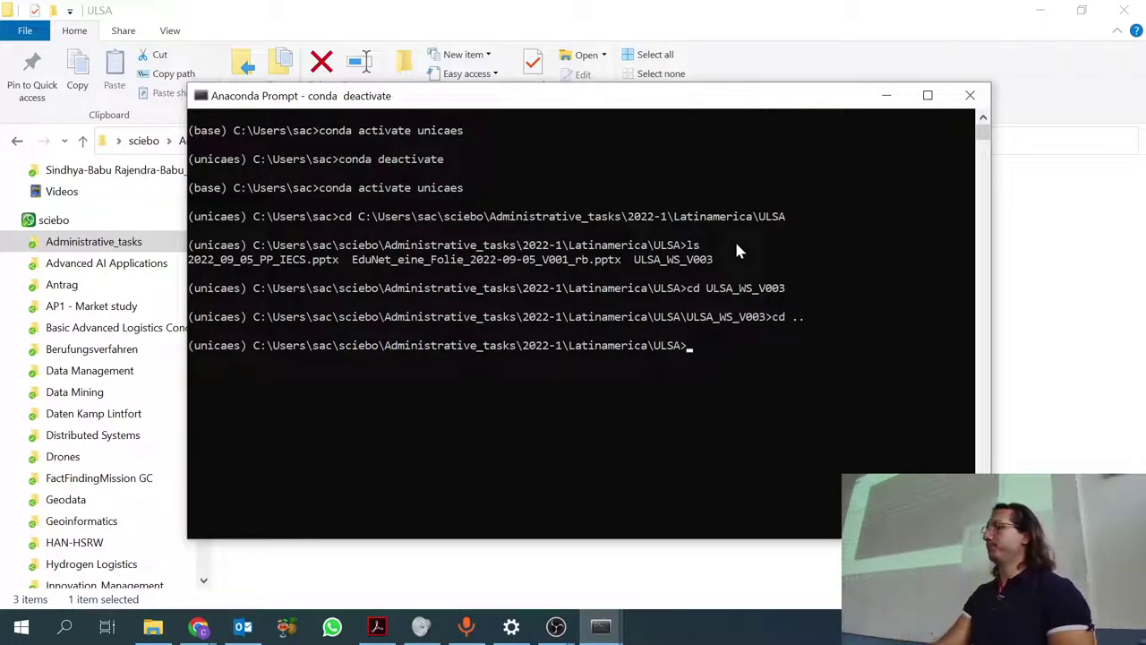
# Start JupyterLab from the ULSA directory with the jupyter lab command.
pyautogui.write('jupyter lab')
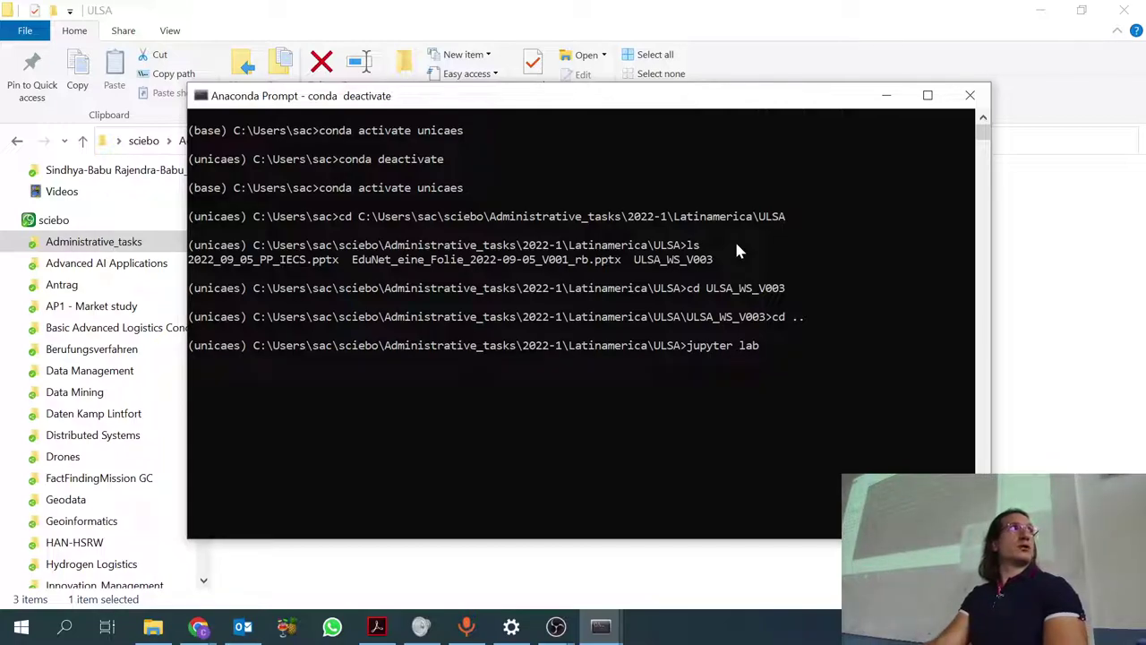
pyautogui.press('Return')
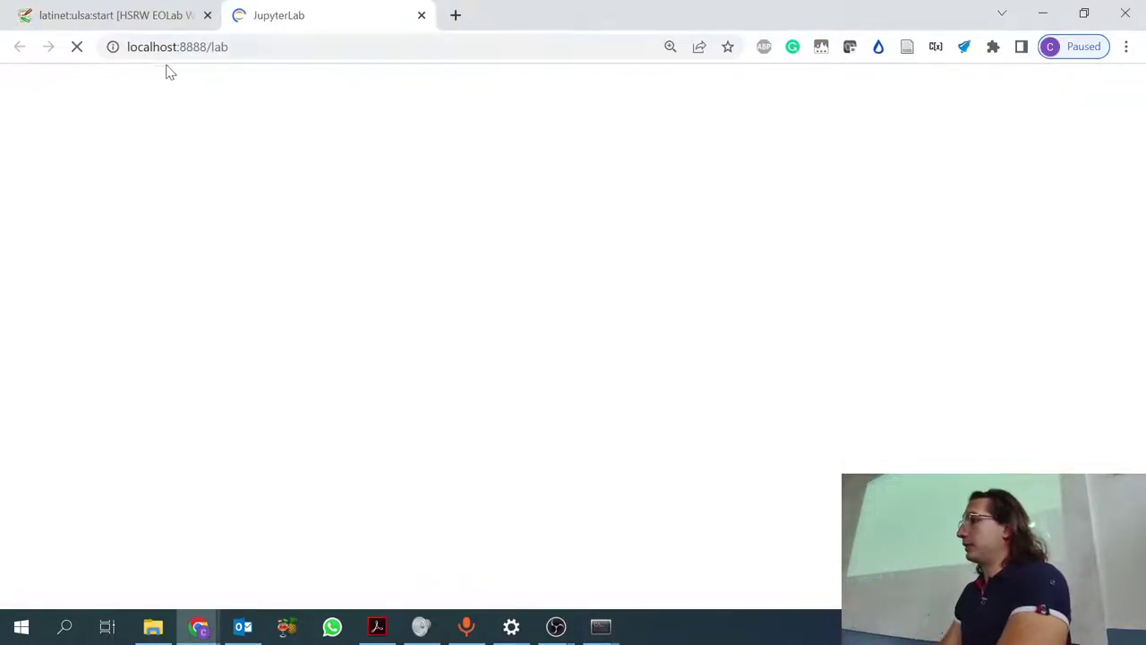
# Switch to the Anaconda Prompt and examine the Jupyter server's startup output, including the localhost:8888 address it serves on.
pyautogui.moveTo(614, 624)
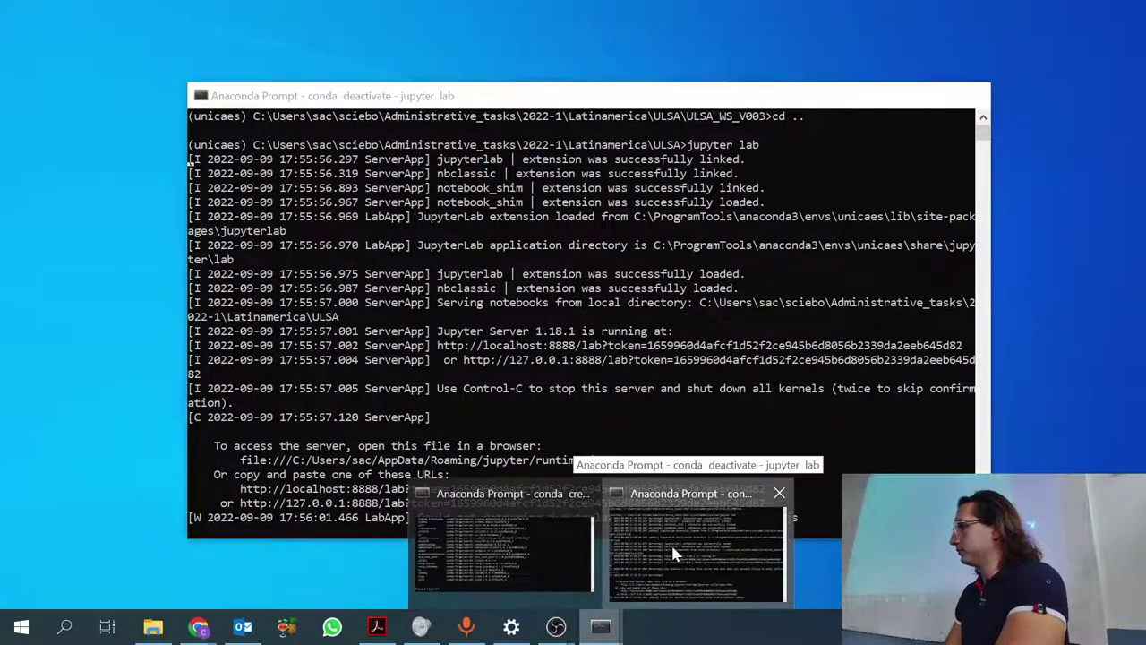
pyautogui.click(671, 543)
pyautogui.scroll(2, 595, 291)
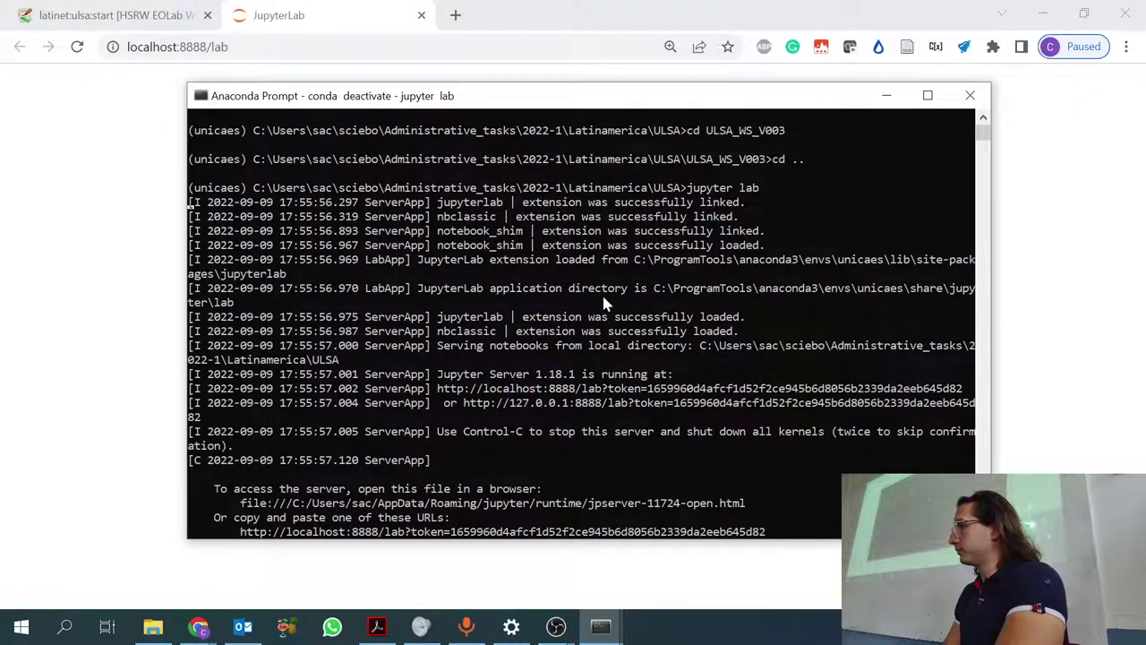
pyautogui.scroll(-3, 604, 304)
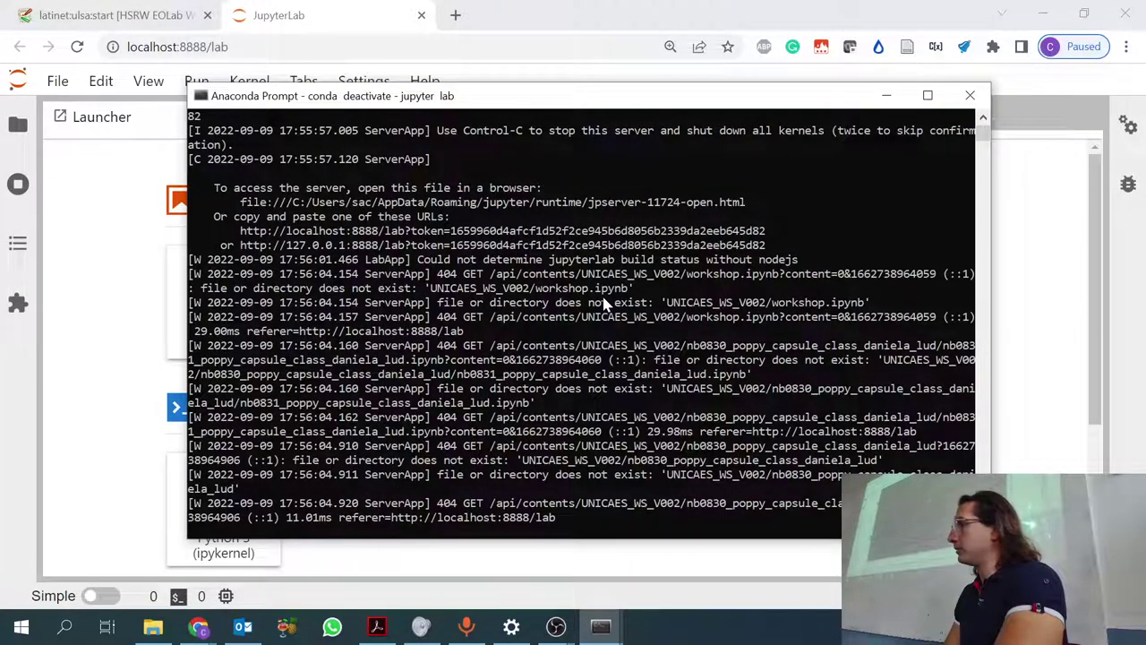
pyautogui.scroll(1, 604, 305)
pyautogui.scroll(8, 676, 280)
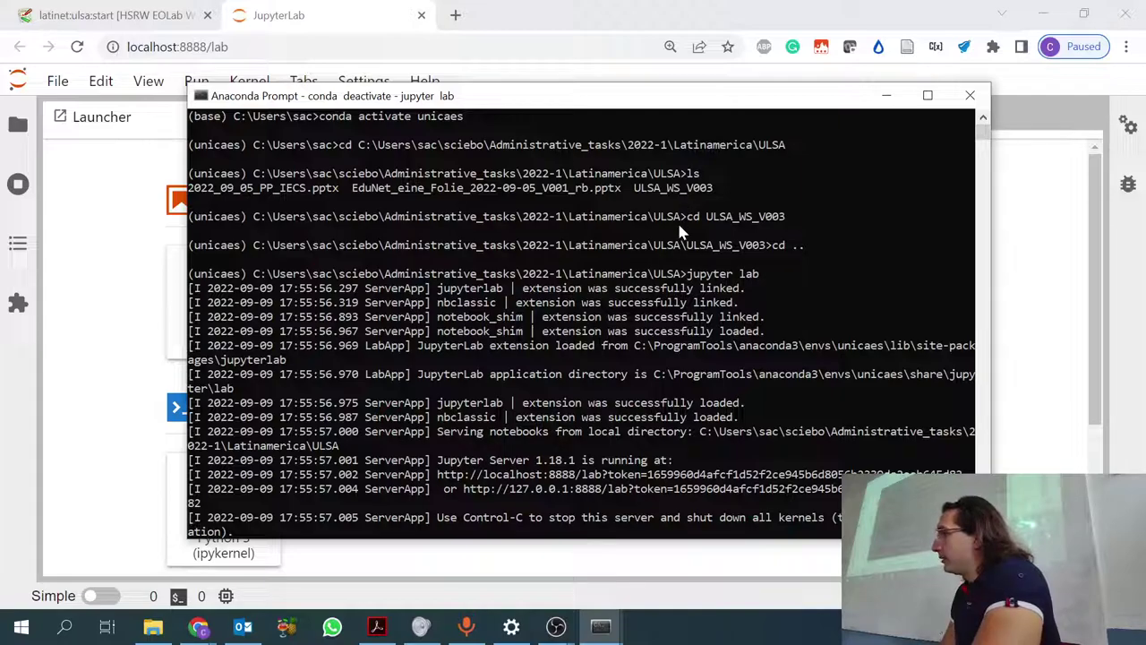
pyautogui.scroll(-1, 667, 231)
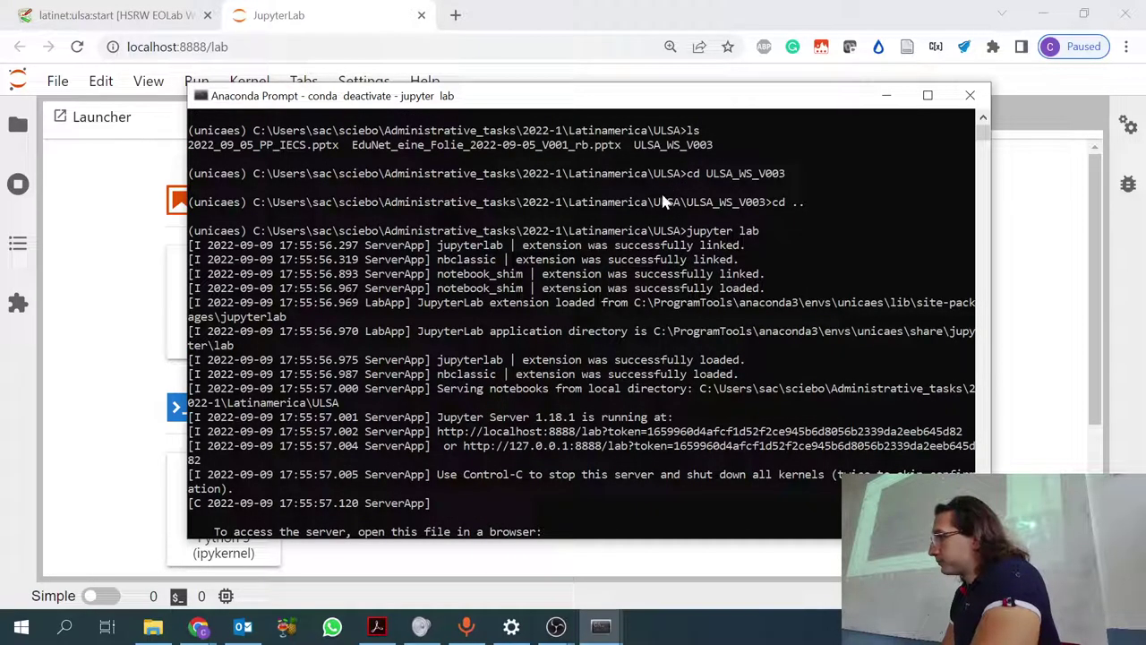
pyautogui.scroll(-2, 662, 201)
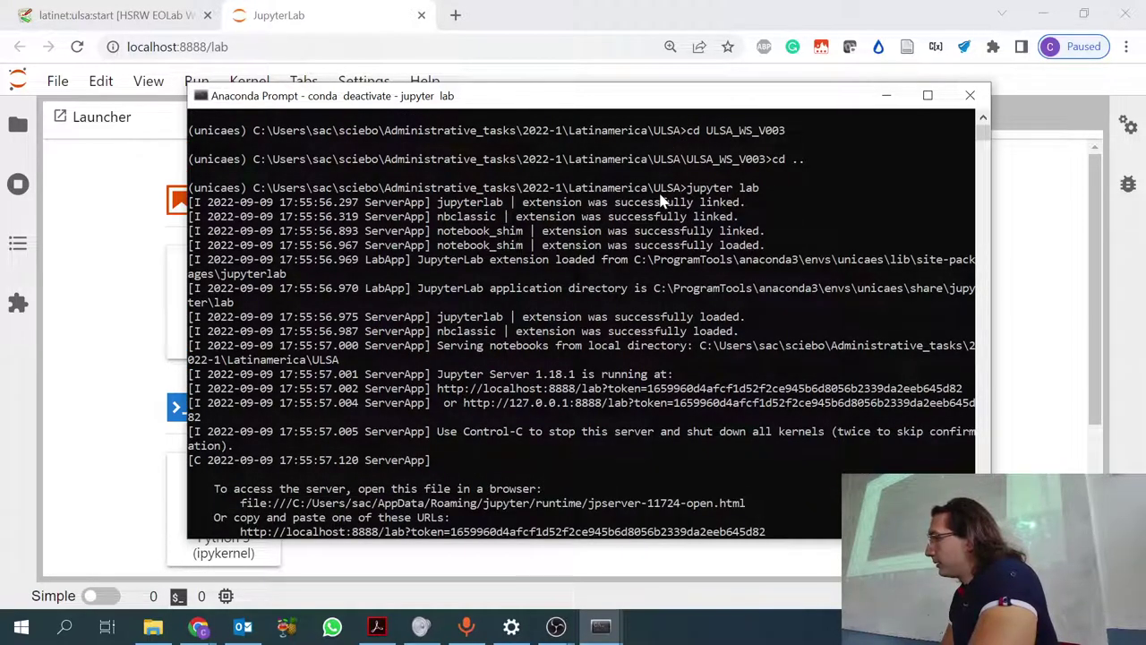
pyautogui.scroll(1, 658, 202)
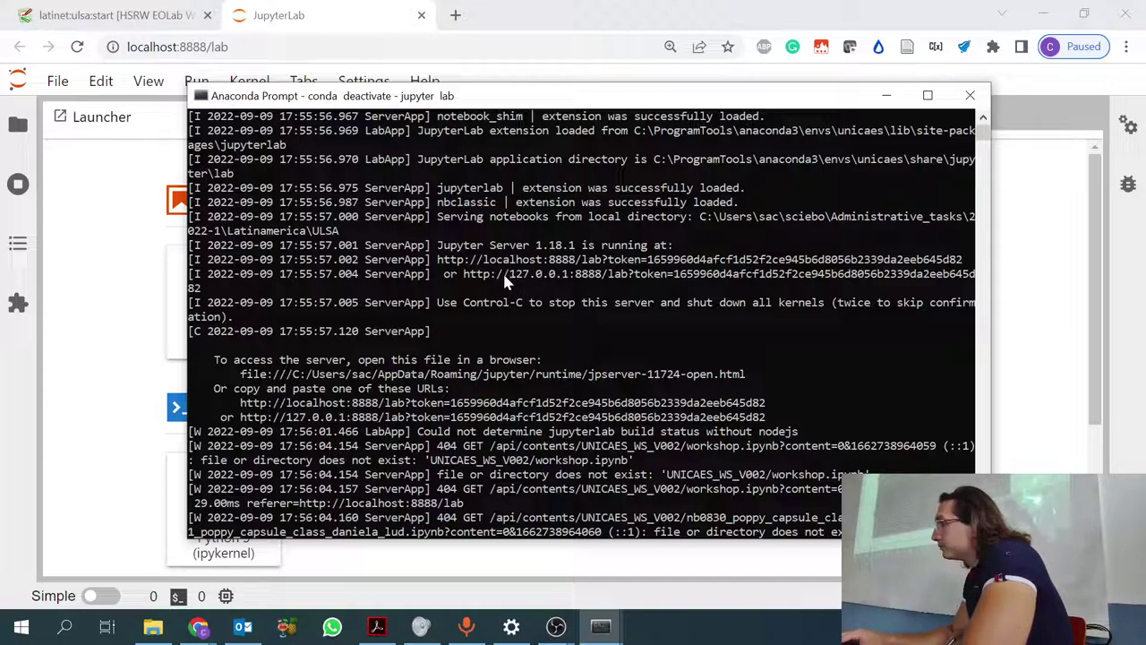
pyautogui.moveTo(468, 278); pyautogui.dragTo(442, 273)
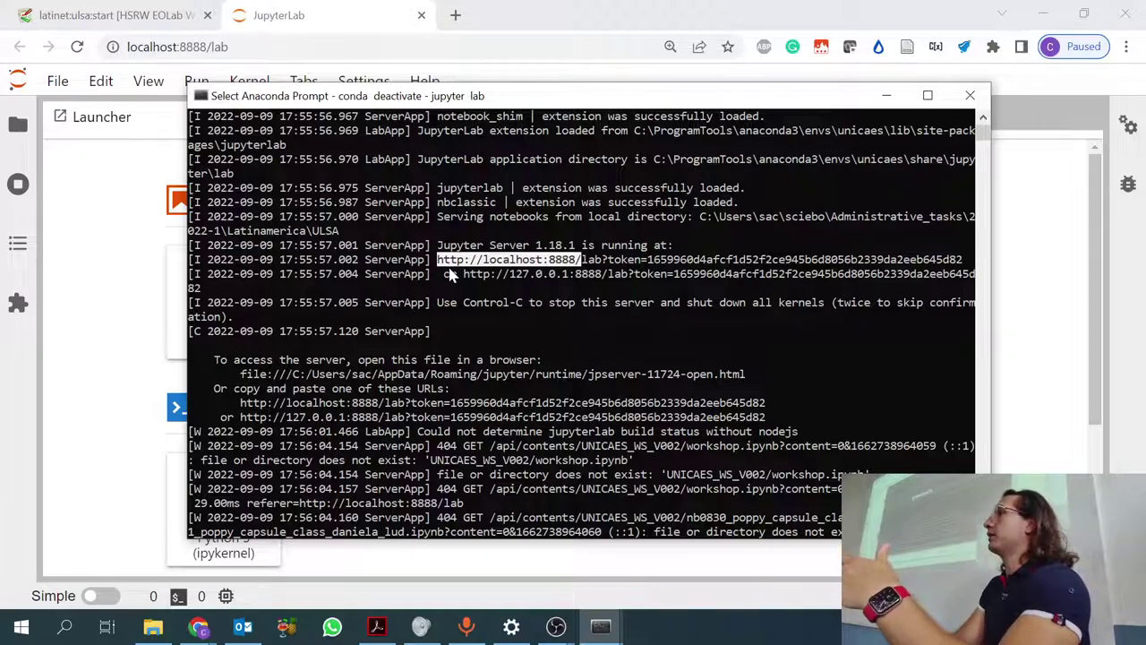
pyautogui.rightClick(453, 273)
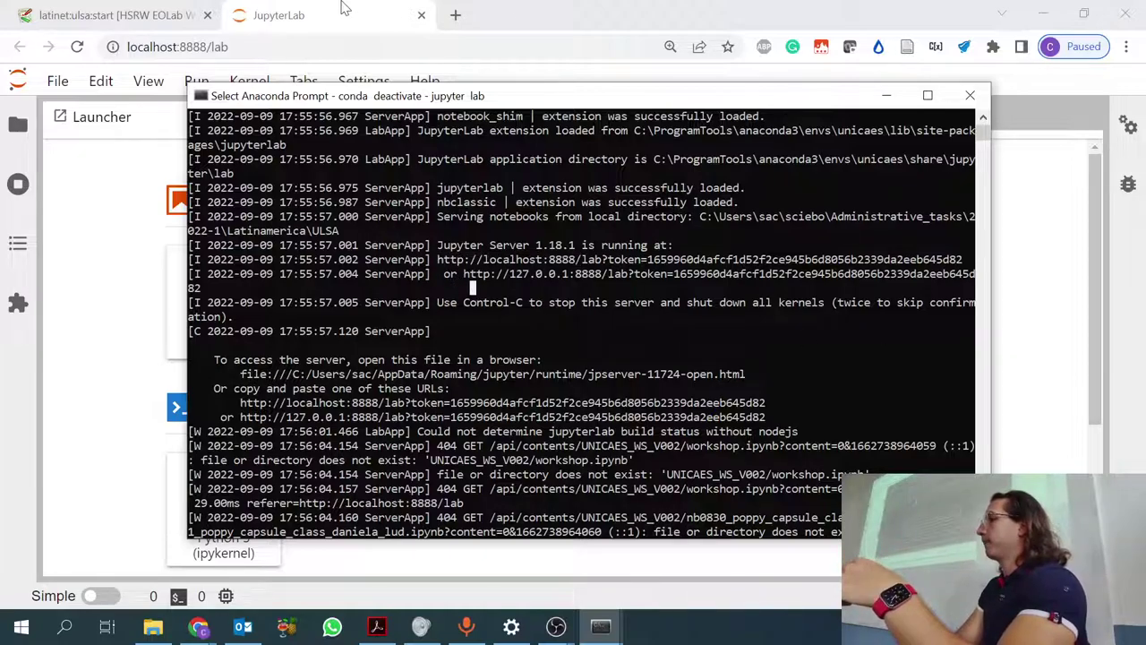
# Switch to JupyterLab in the browser, open the ULSA_WS_V003 folder in the file browser, and widen the file list.
pyautogui.click(391, 15)
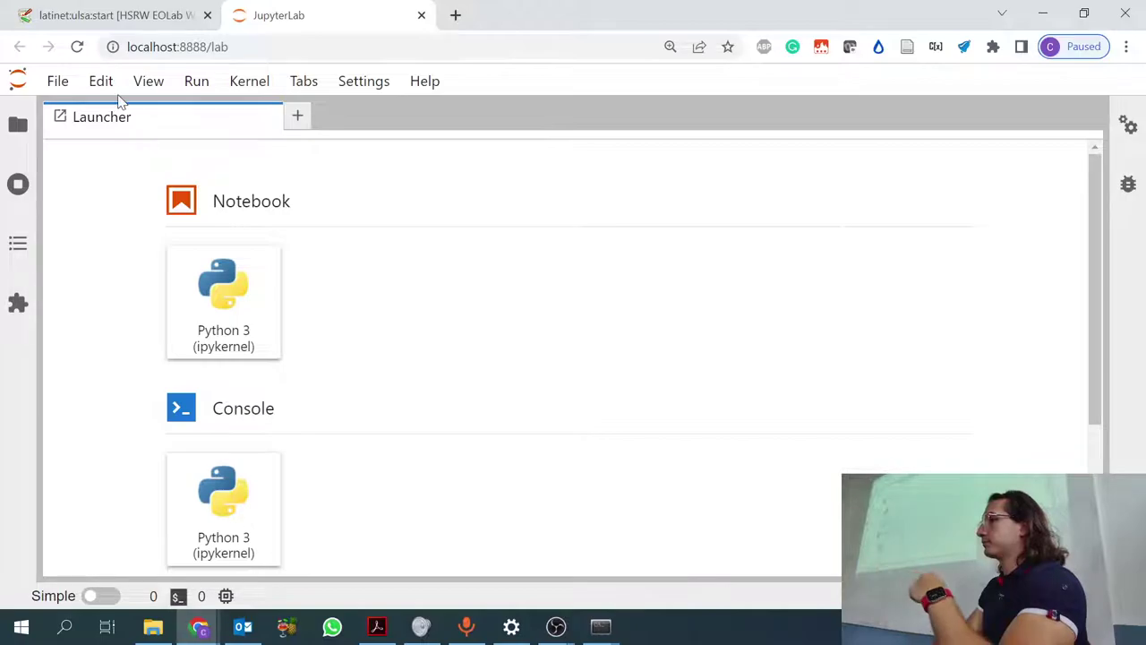
pyautogui.click(20, 126)
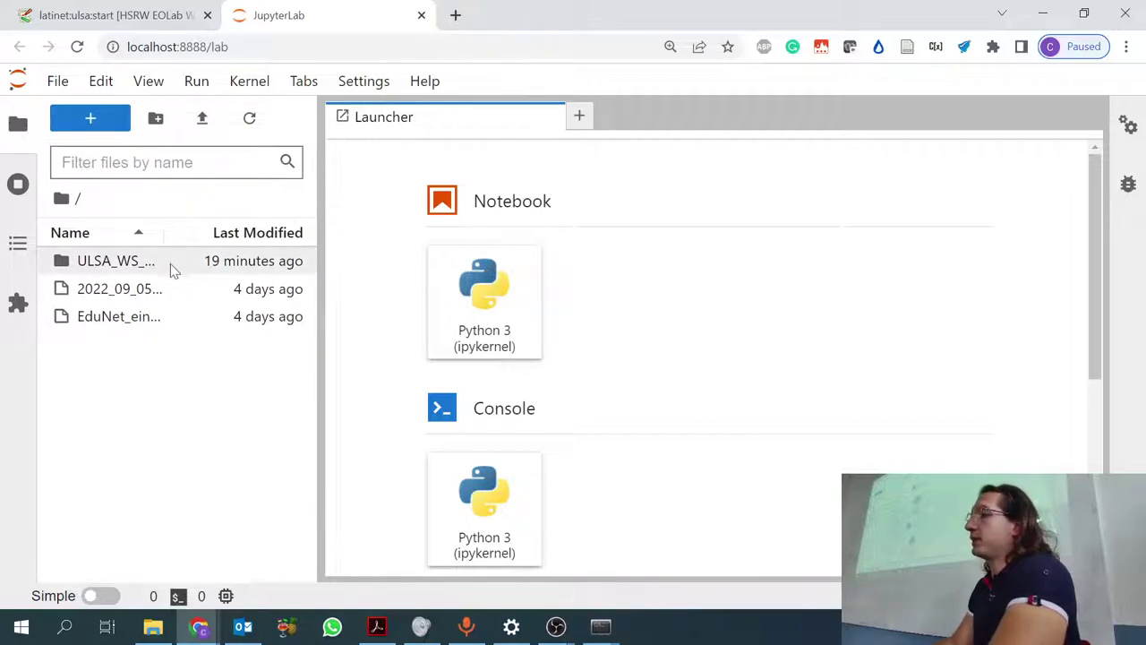
pyautogui.doubleClick(119, 263)
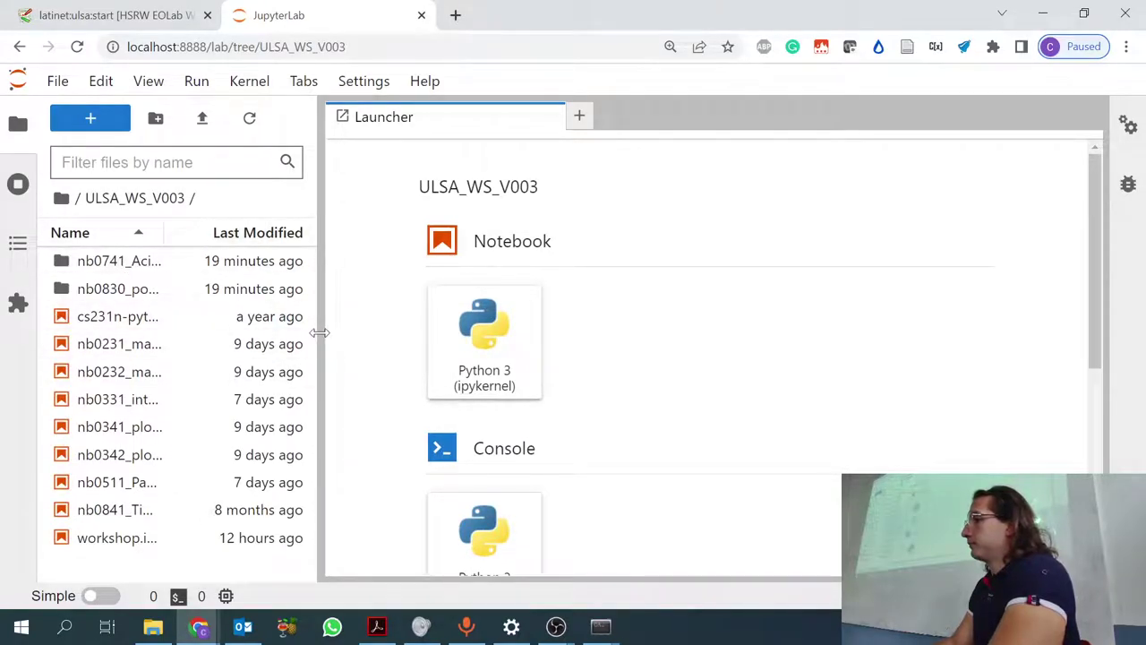
pyautogui.moveTo(320, 332); pyautogui.dragTo(428, 322)
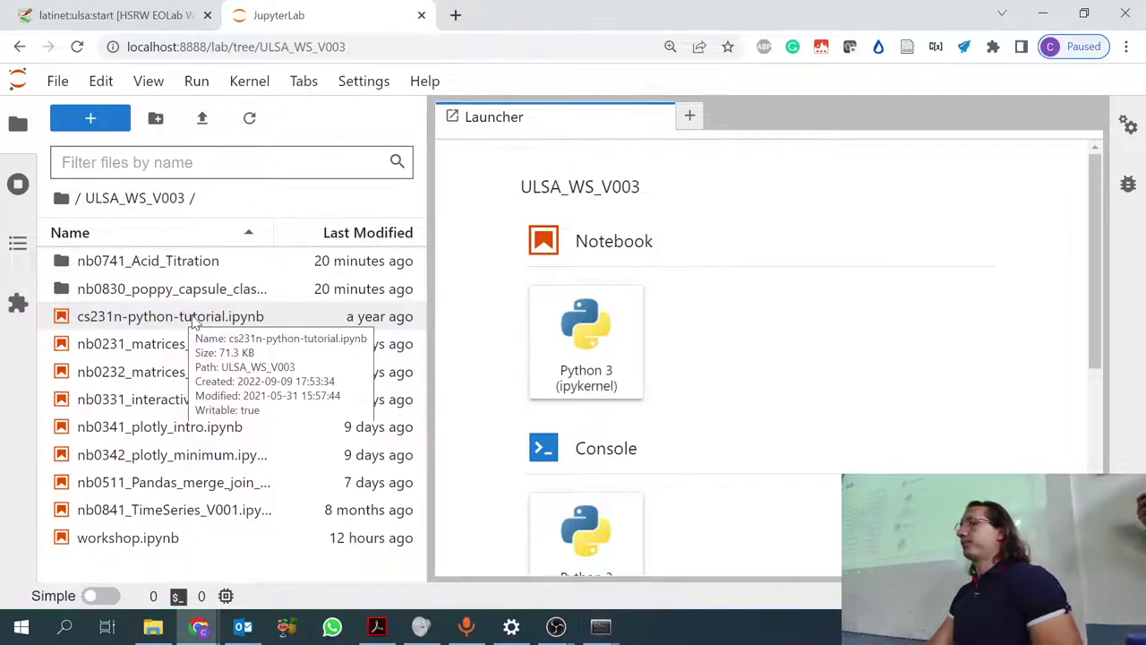
# Try to open the workshop.ipynb notebook from the ULSA_WS_V003 folder.
pyautogui.click(197, 544)
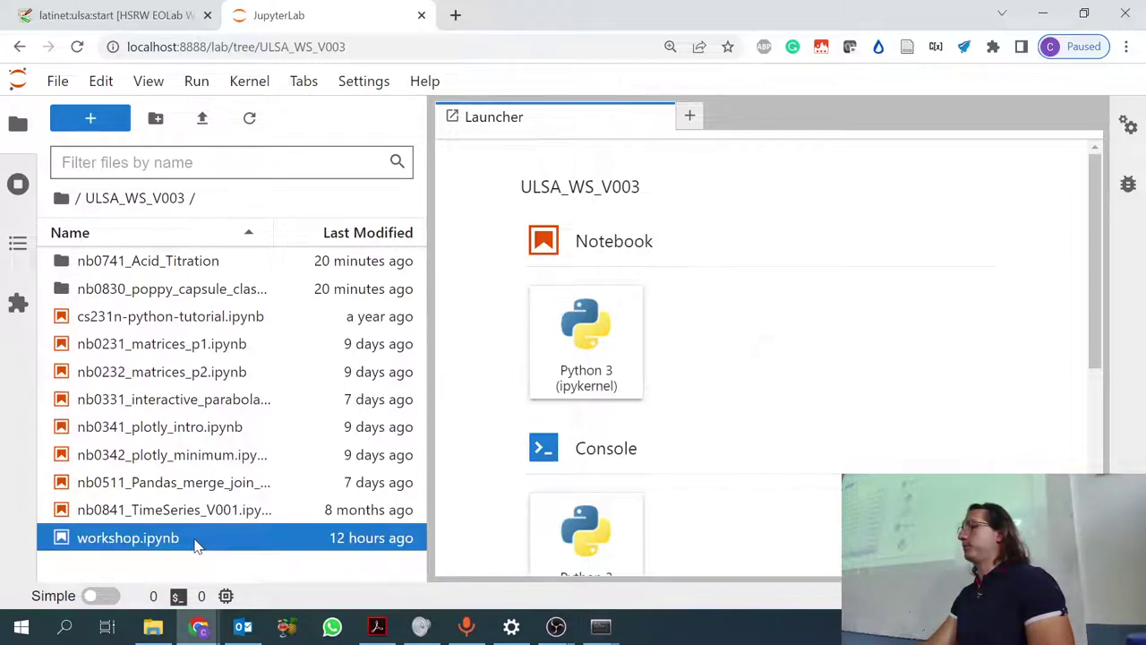
pyautogui.doubleClick(197, 545)
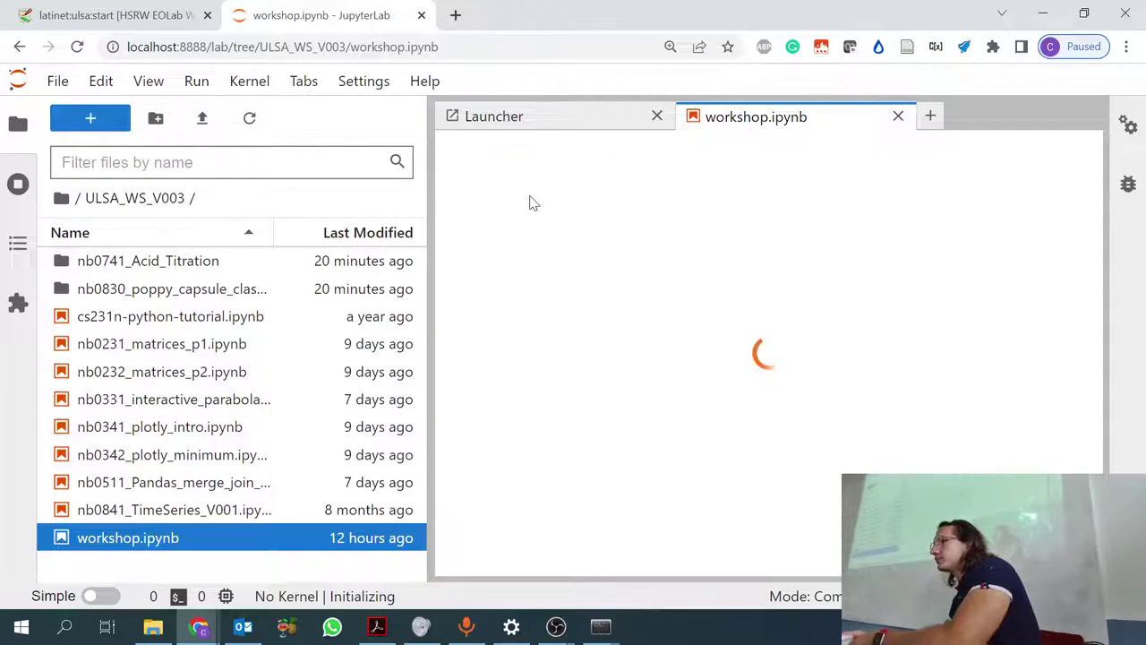
pyautogui.click(564, 125)
pyautogui.click(796, 118)
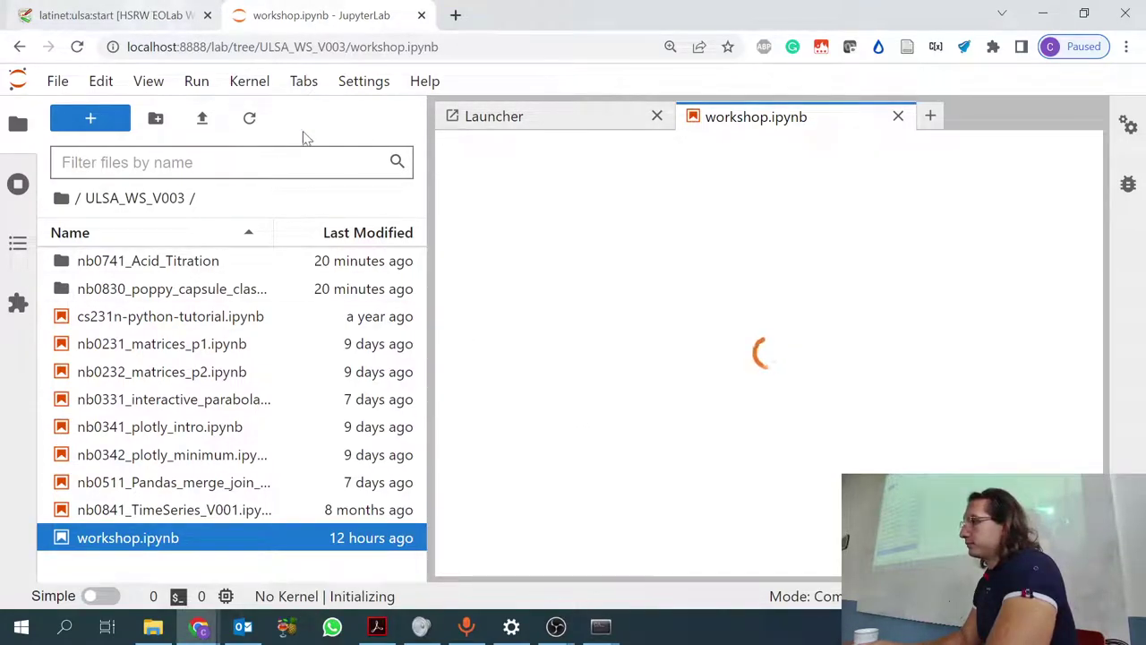
# Check the Jupyter server's log in the Anaconda Prompt and return to JupyterLab in the browser.
pyautogui.click(217, 288)
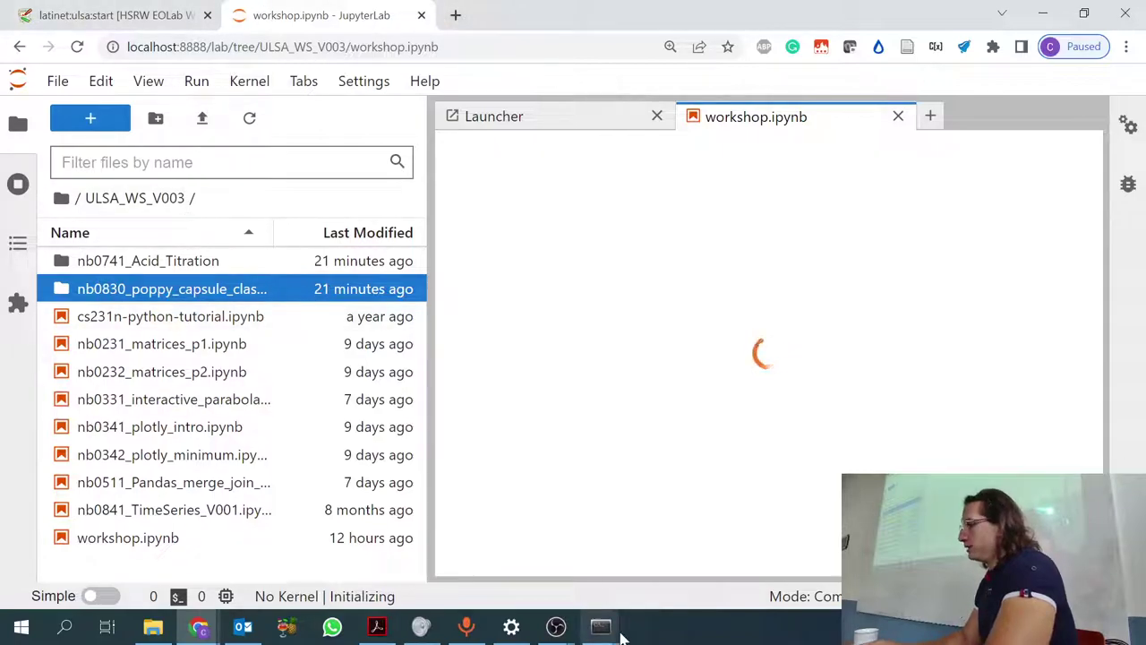
pyautogui.moveTo(601, 626)
pyautogui.click(699, 561)
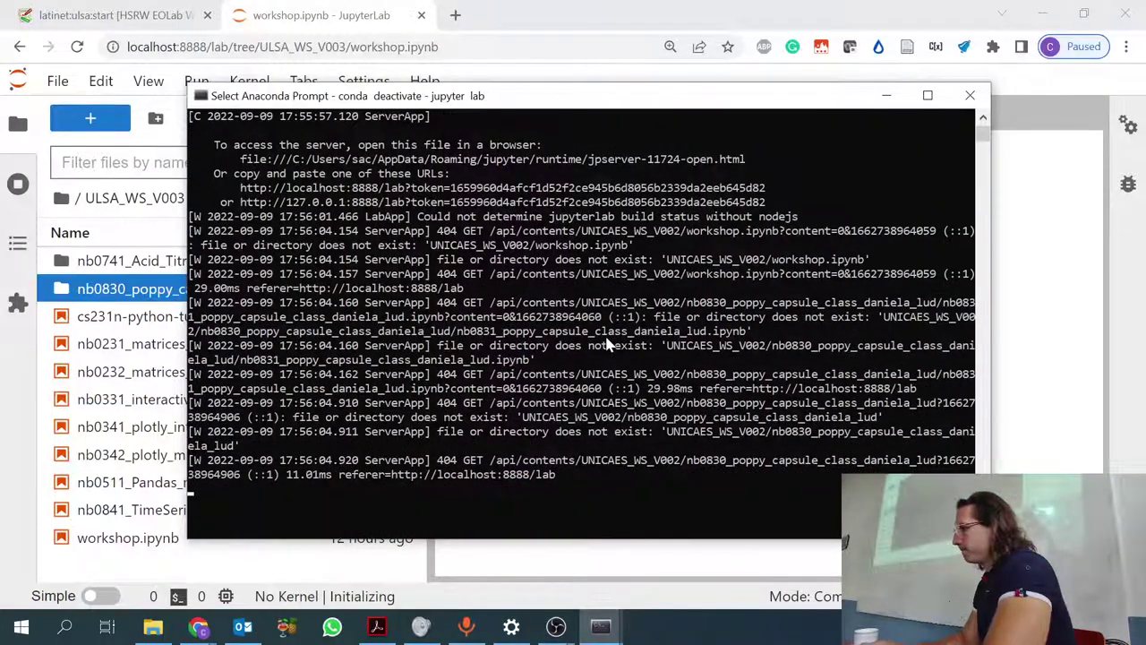
pyautogui.moveTo(598, 625)
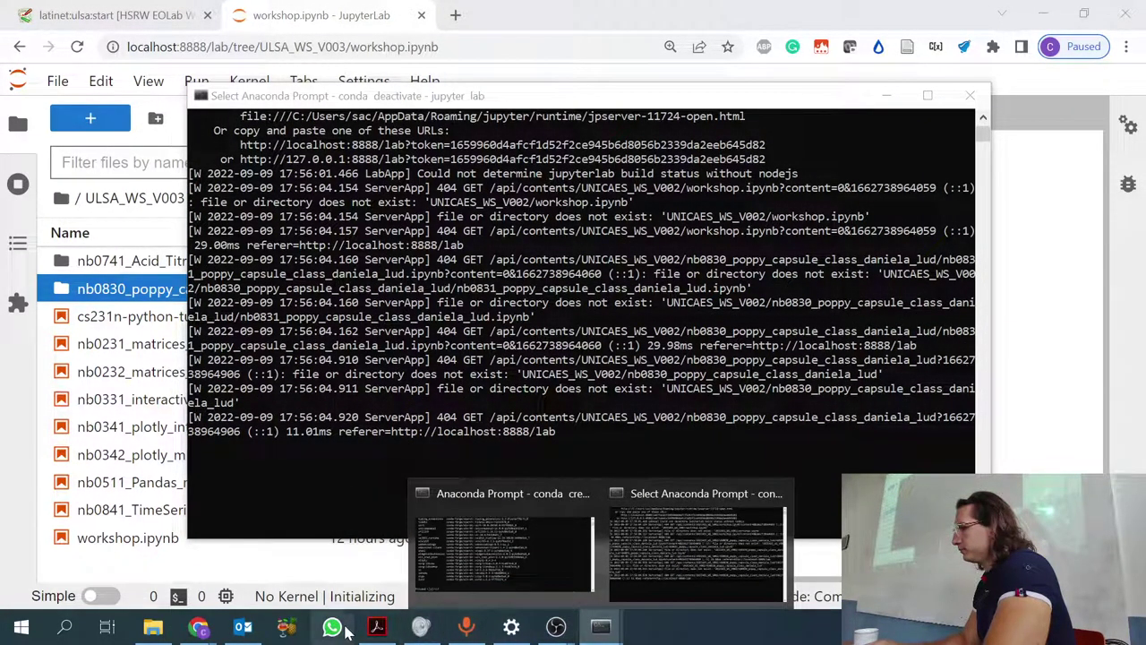
pyautogui.click(106, 4)
pyautogui.click(106, 4)
pyautogui.click(297, 12)
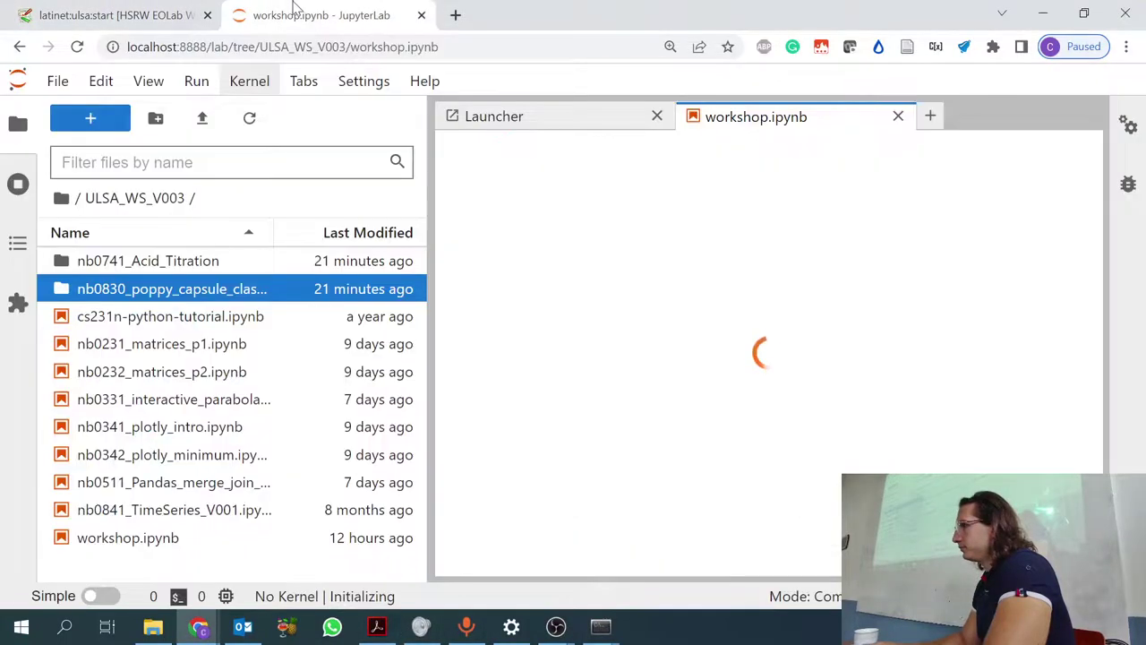
# Close the workshop.ipynb notebook that is still loading and open it again from the file list.
pyautogui.click(898, 116)
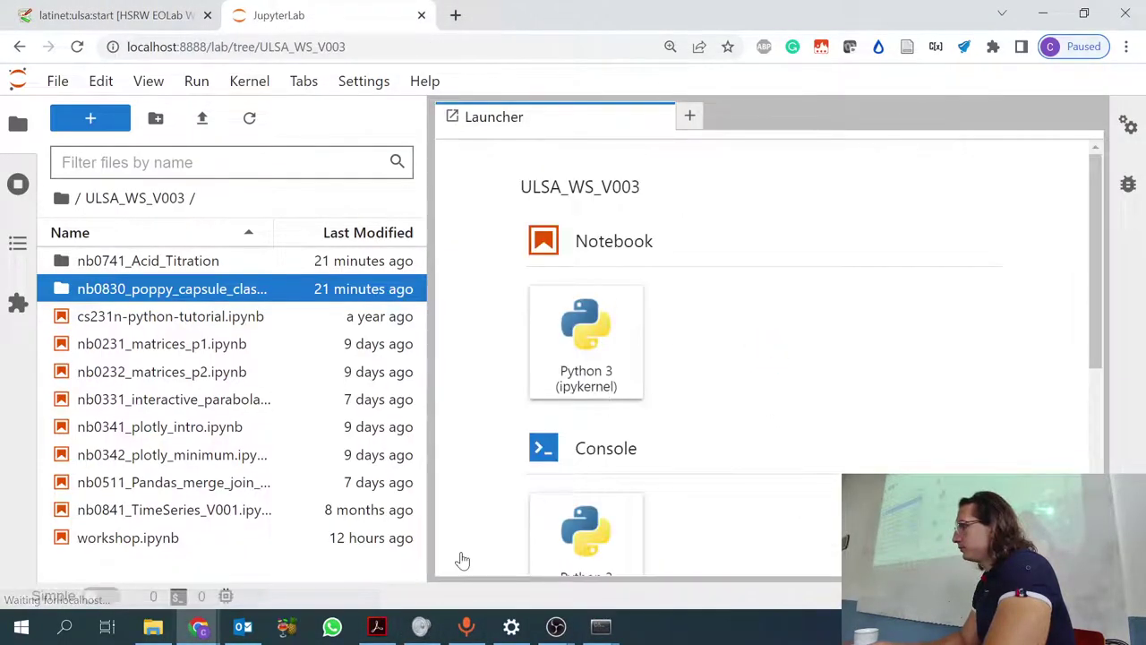
pyautogui.click(130, 512)
pyautogui.doubleClick(128, 539)
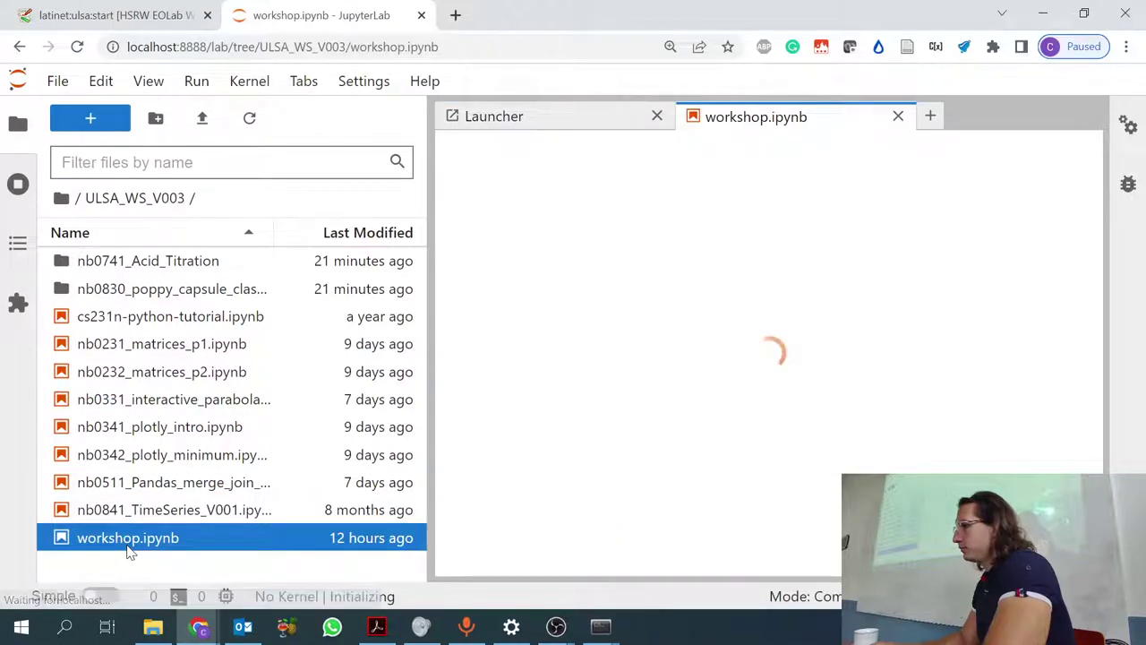
# Open the cs231n-python-tutorial.ipynb notebook from the ULSA_WS_V003 folder.
pyautogui.doubleClick(182, 317)
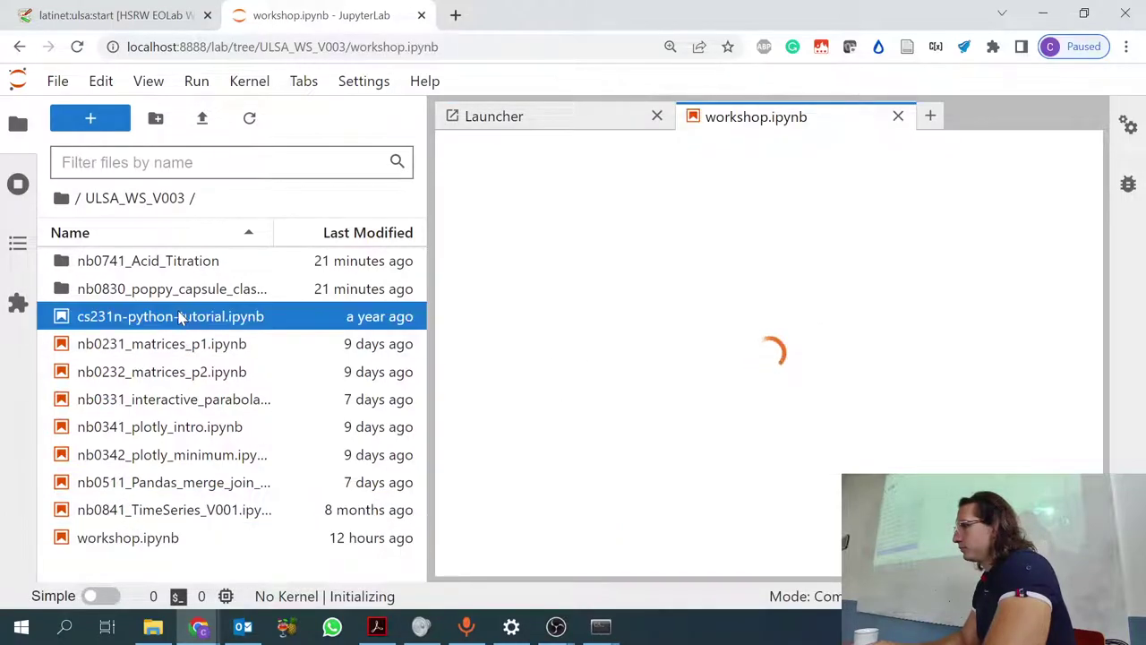
pyautogui.click(803, 117)
pyautogui.click(913, 120)
# Examine the conda package plan for the new ulsa environment in the Anaconda Prompt, including its specs, downloads and packages to install.
pyautogui.moveTo(600, 627)
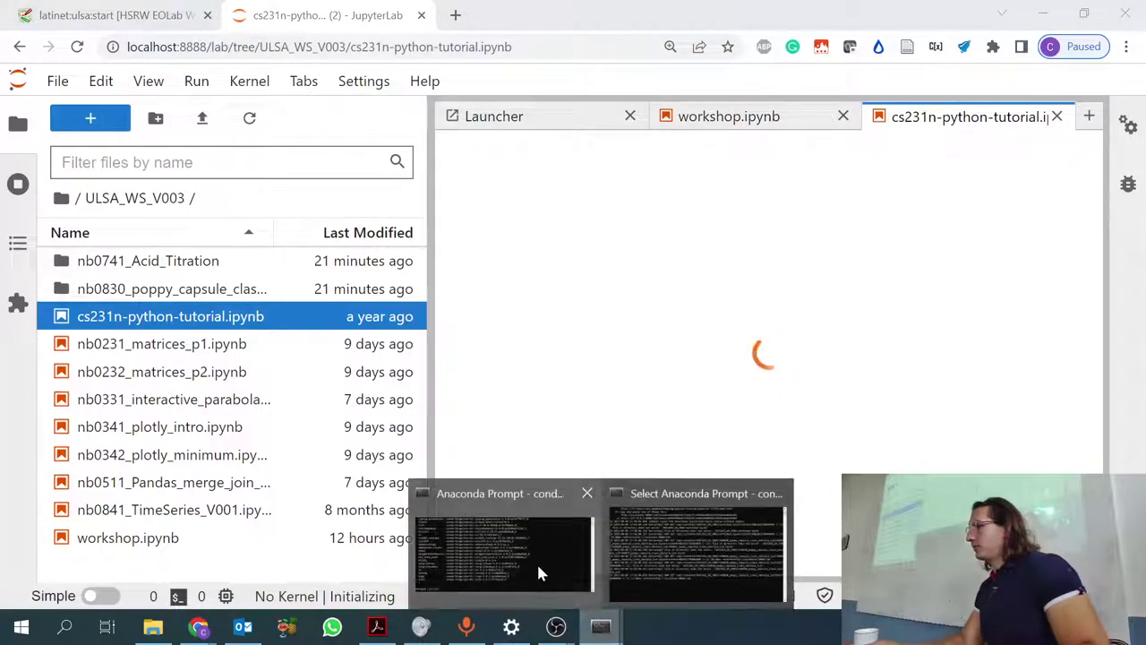
pyautogui.click(536, 561)
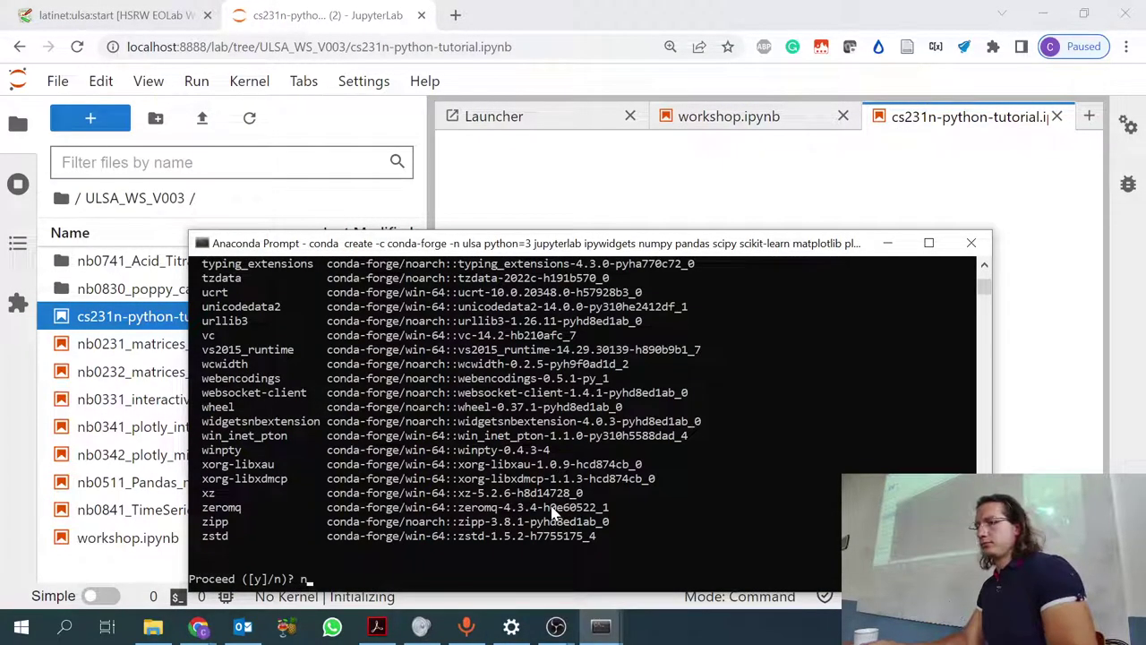
pyautogui.scroll(1, 559, 515)
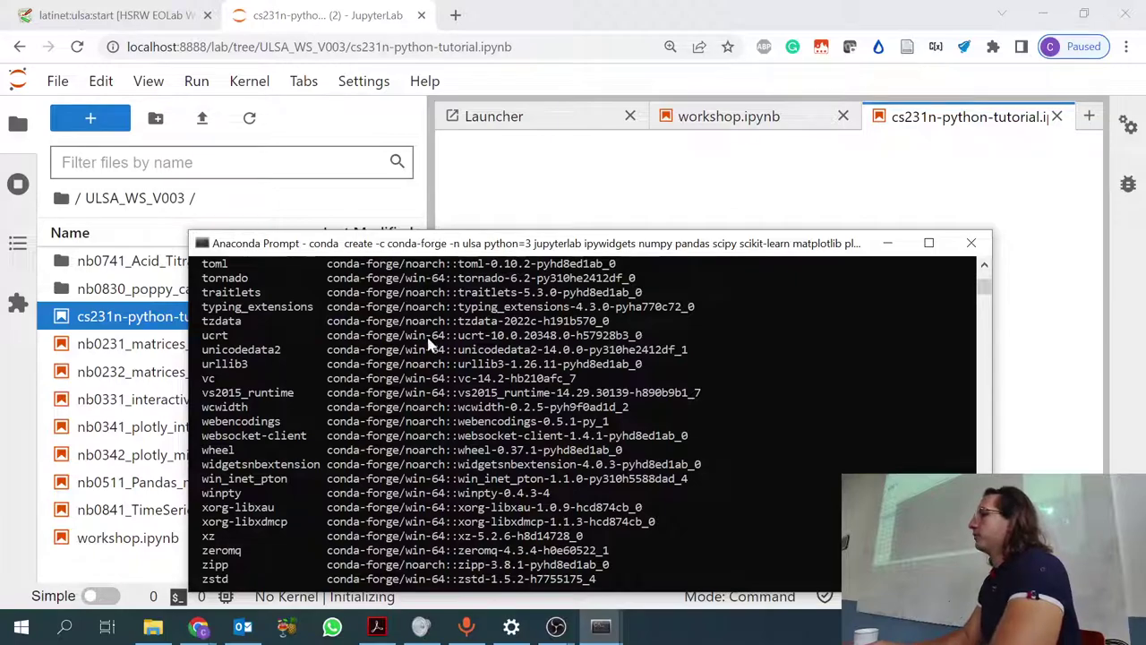
pyautogui.scroll(-1, 419, 453)
pyautogui.scroll(15, 419, 453)
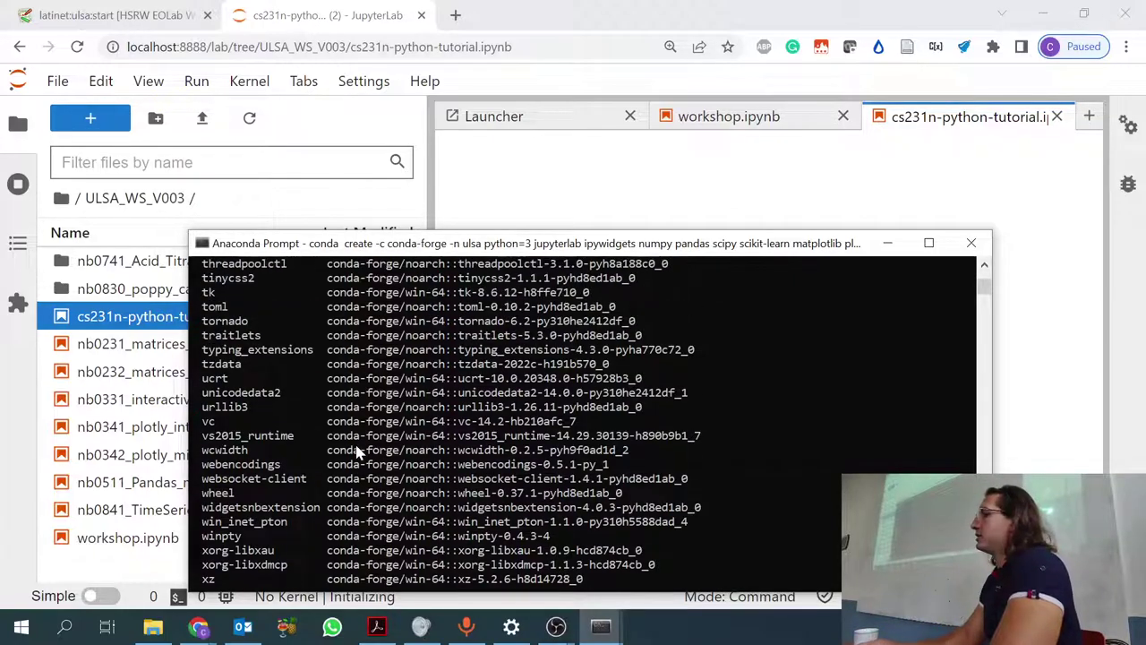
pyautogui.scroll(20, 362, 434)
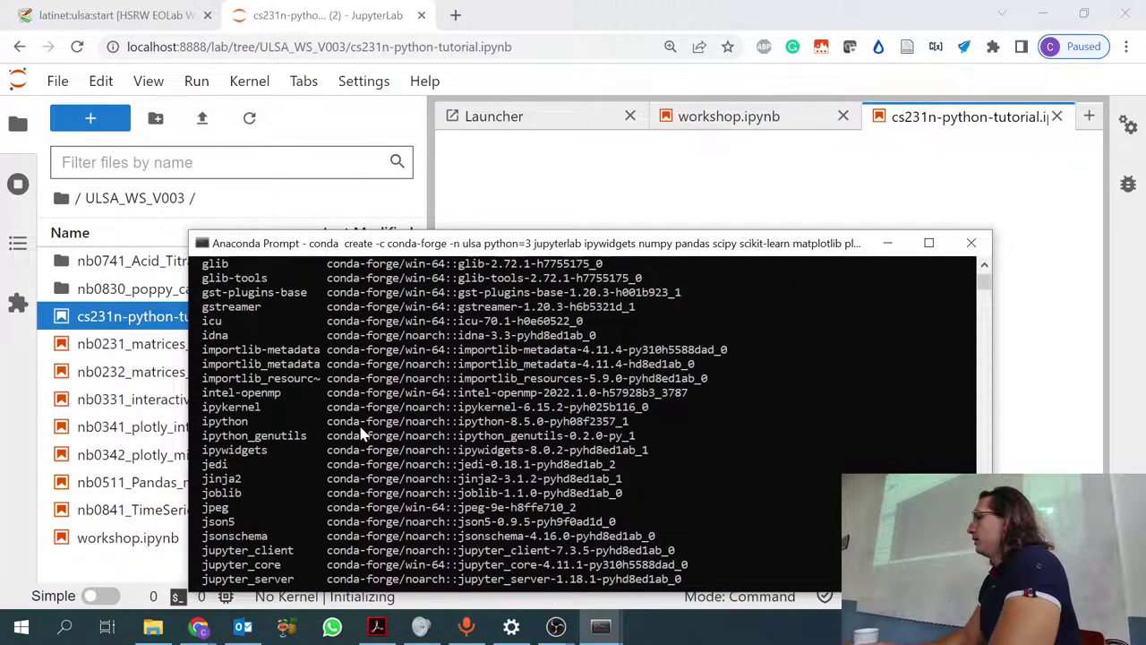
pyautogui.scroll(2, 356, 417)
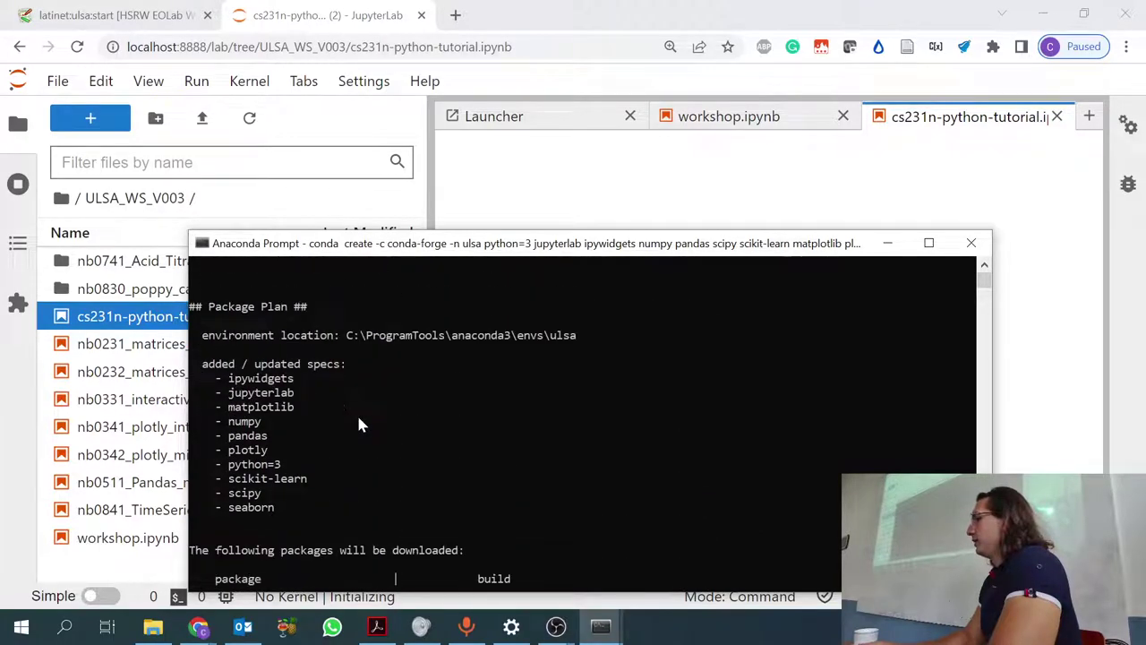
pyautogui.scroll(-6, 277, 340)
pyautogui.scroll(-2, 276, 342)
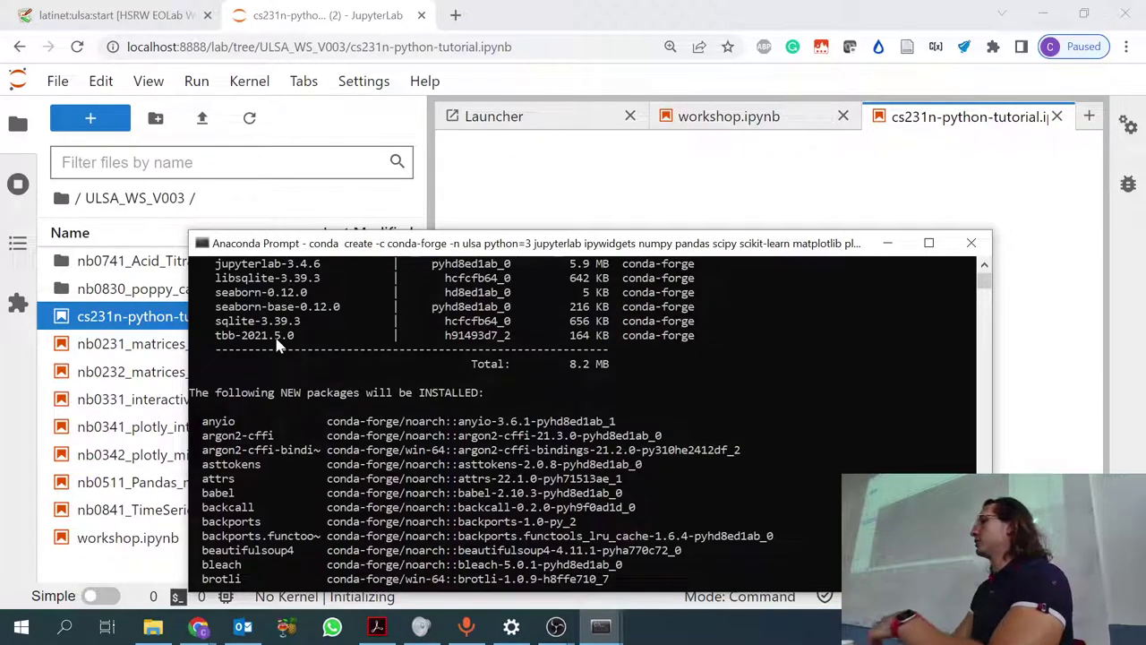
pyautogui.scroll(2, 269, 322)
pyautogui.scroll(2, 258, 358)
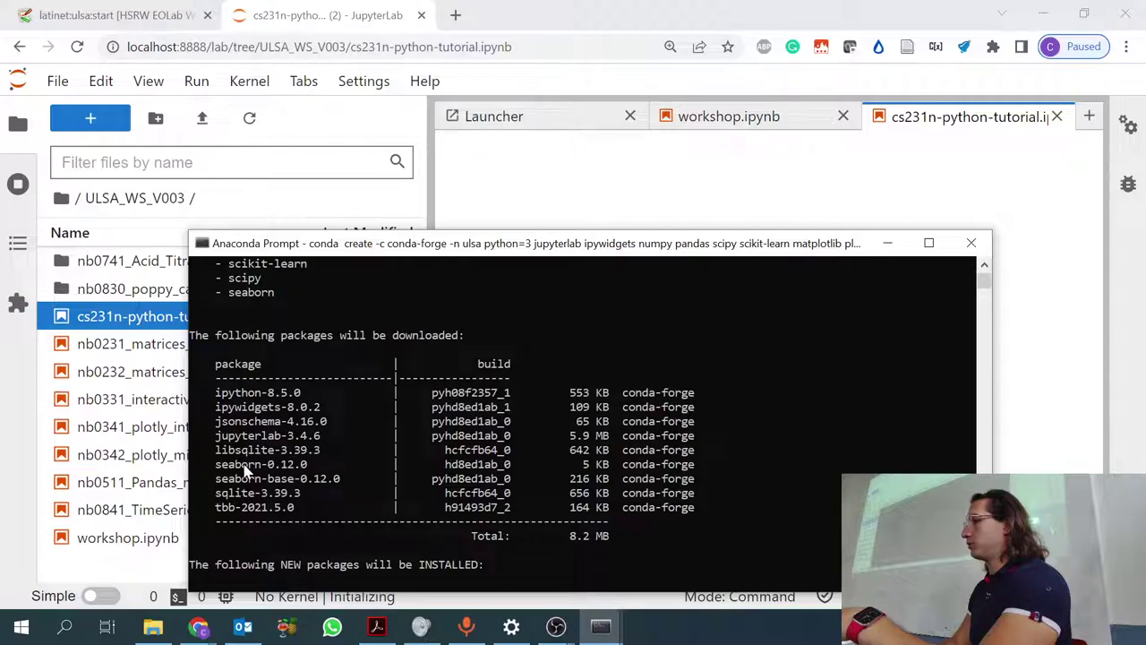
pyautogui.scroll(4, 256, 509)
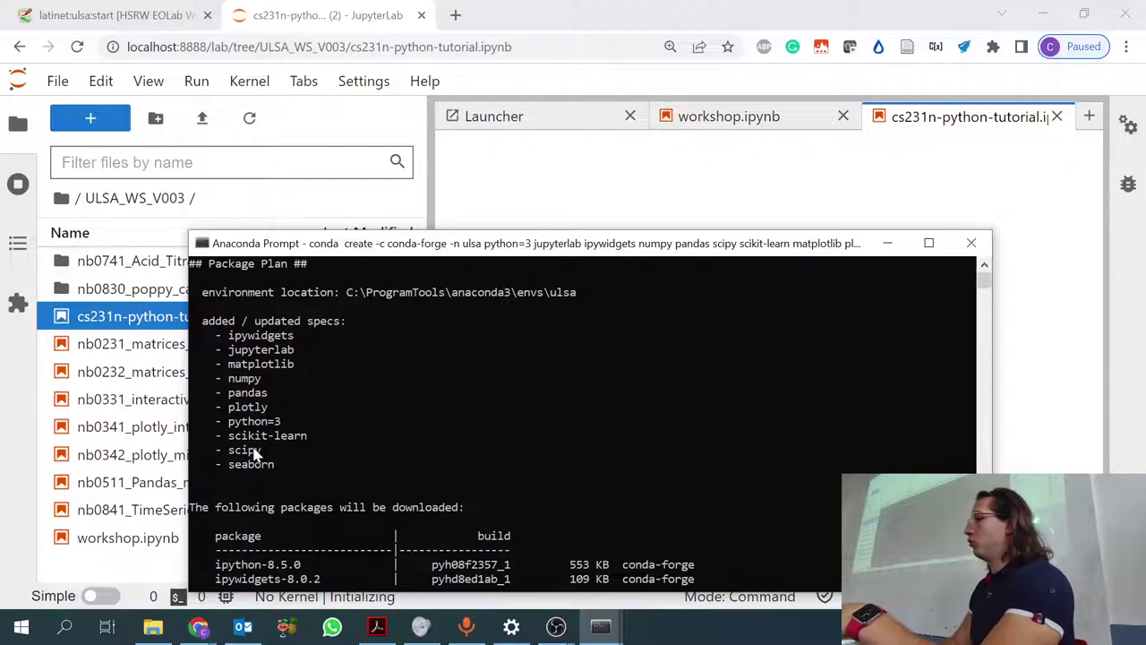
pyautogui.scroll(-5, 259, 452)
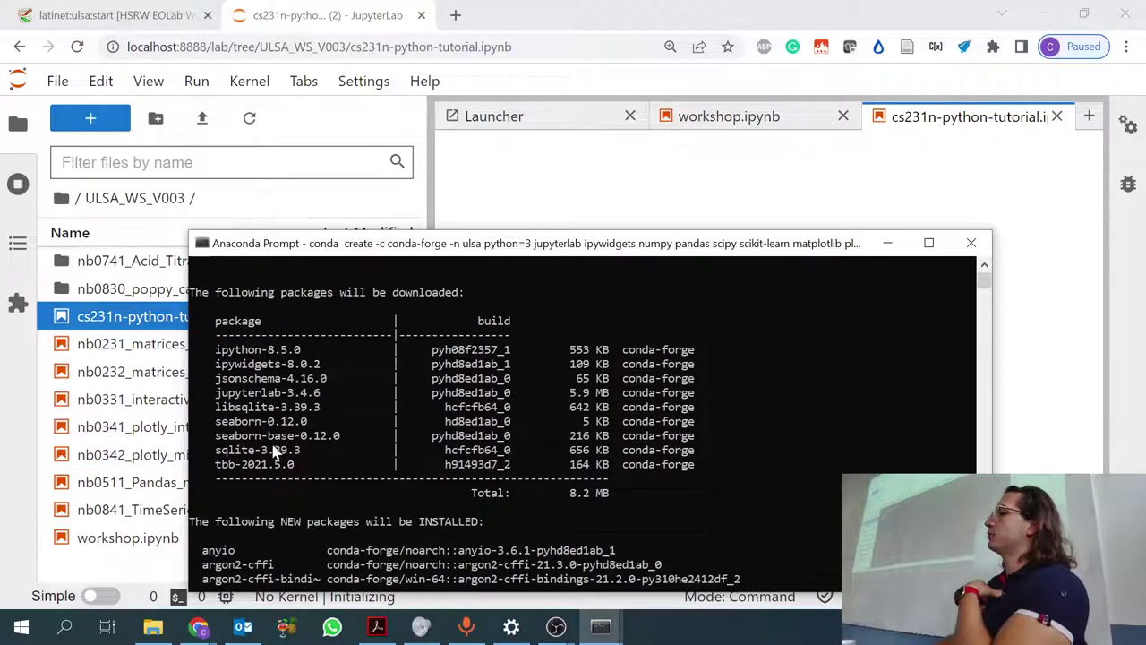
pyautogui.scroll(-6, 273, 452)
pyautogui.scroll(-20, 273, 325)
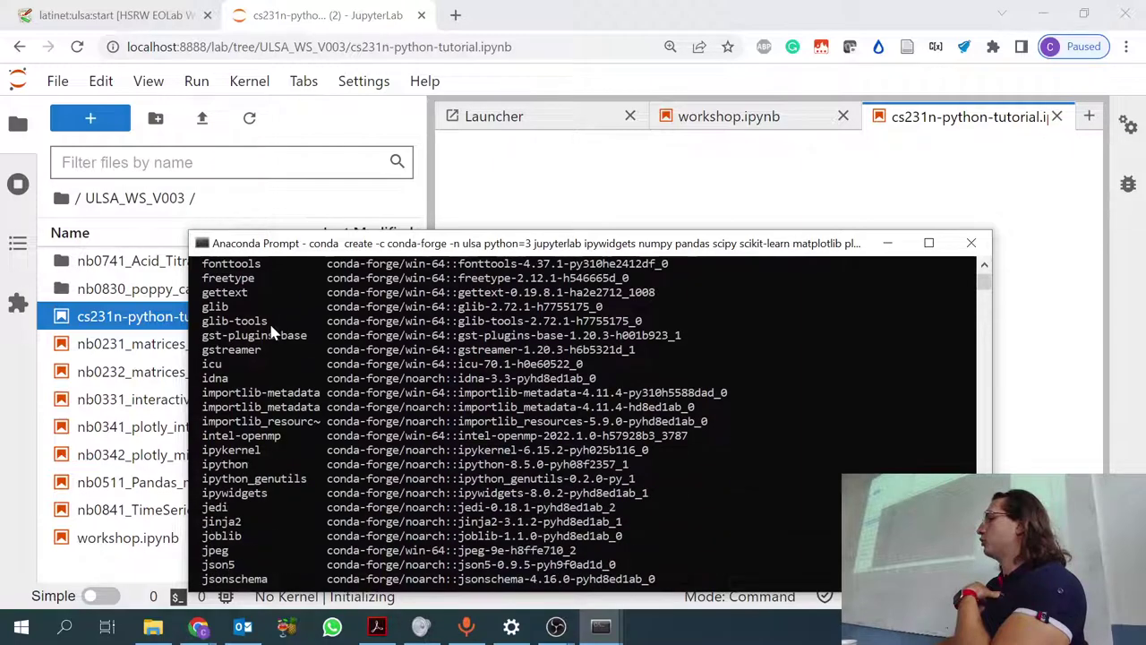
pyautogui.scroll(-20, 291, 376)
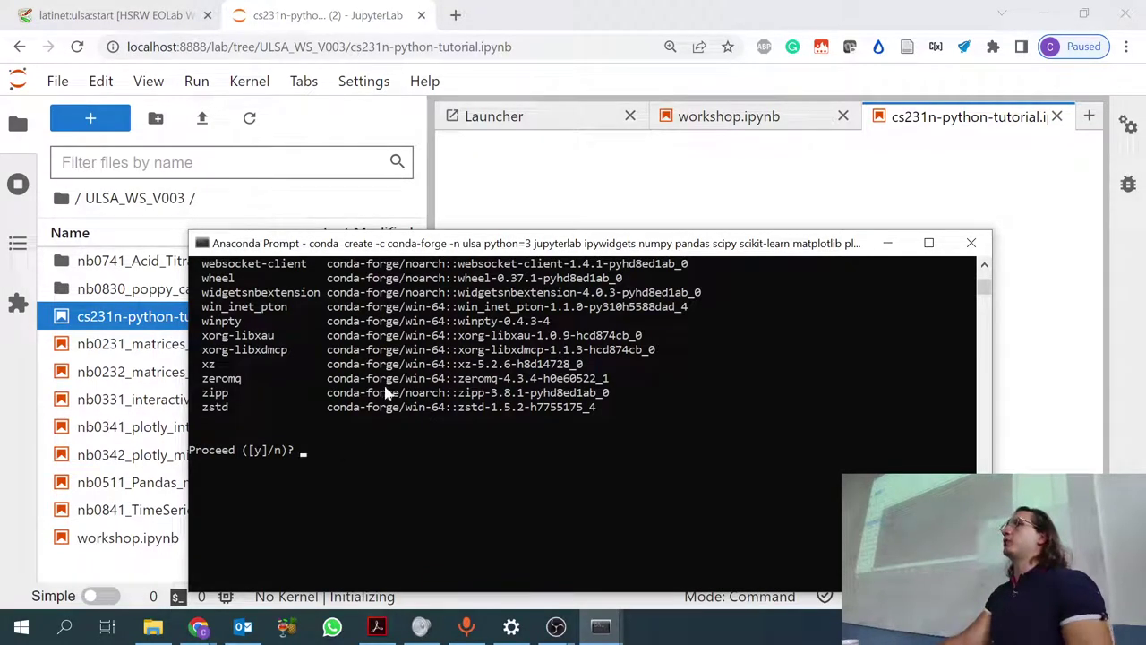
# Close the Anaconda Prompt awaiting confirmation for the ulsa environment, and check the Jupyter server's log in the remaining prompt.
pyautogui.click(969, 245)
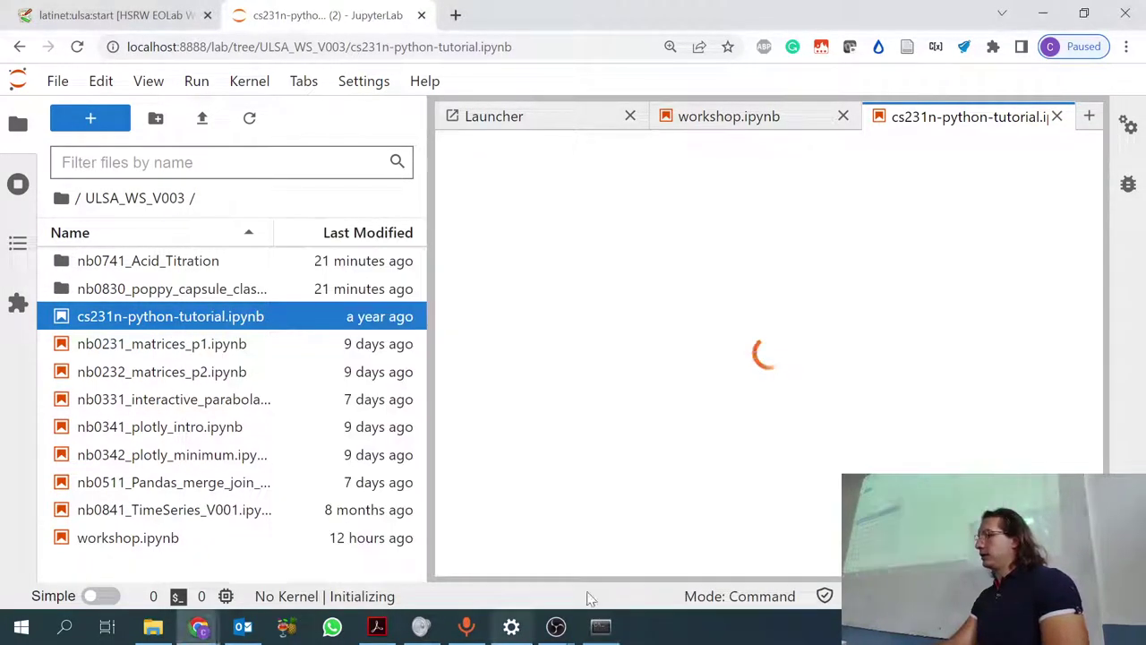
pyautogui.click(598, 625)
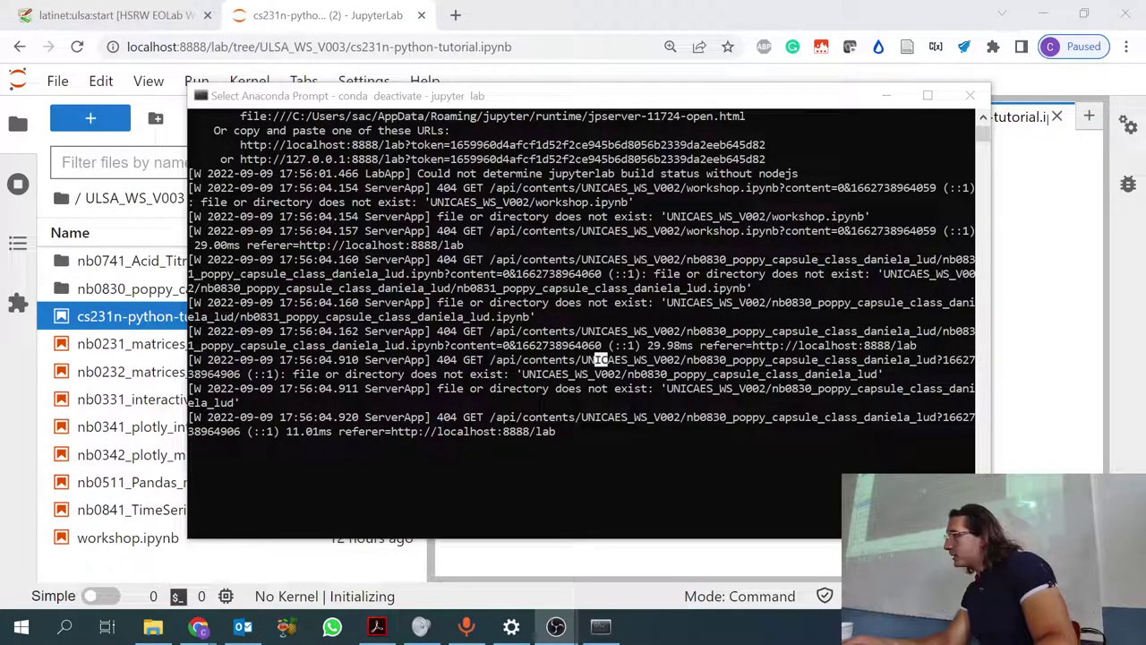
pyautogui.click(552, 7)
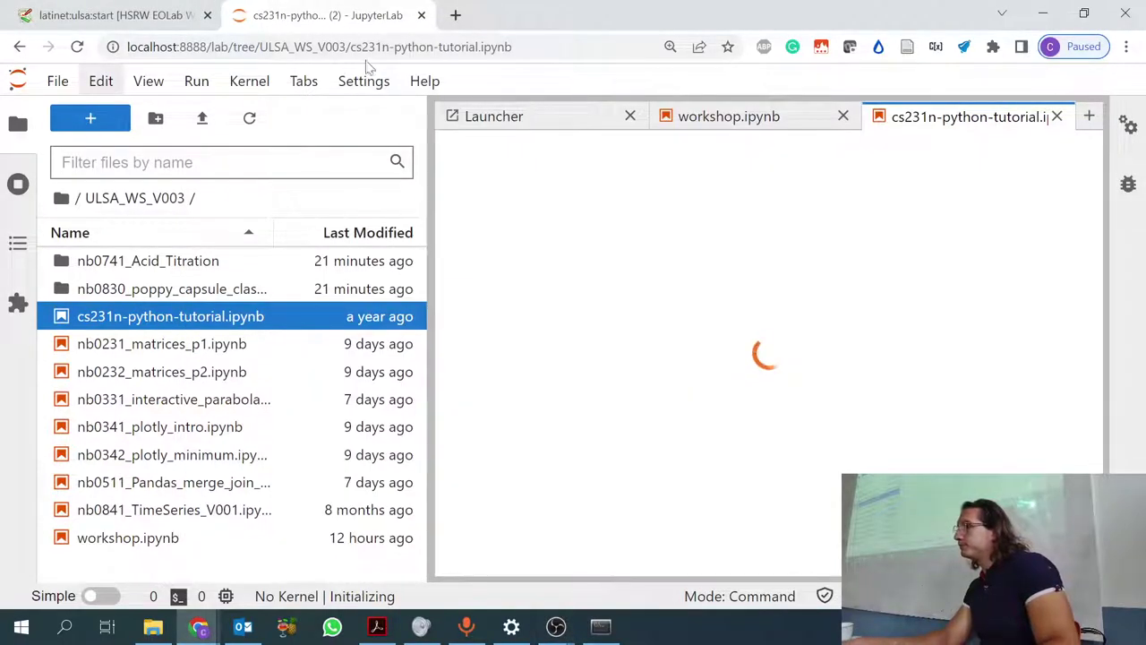
# Close the still-loading cs231n-python-tutorial.ipynb and workshop.ipynb notebooks and the JupyterLab page in the browser.
pyautogui.click(1056, 116)
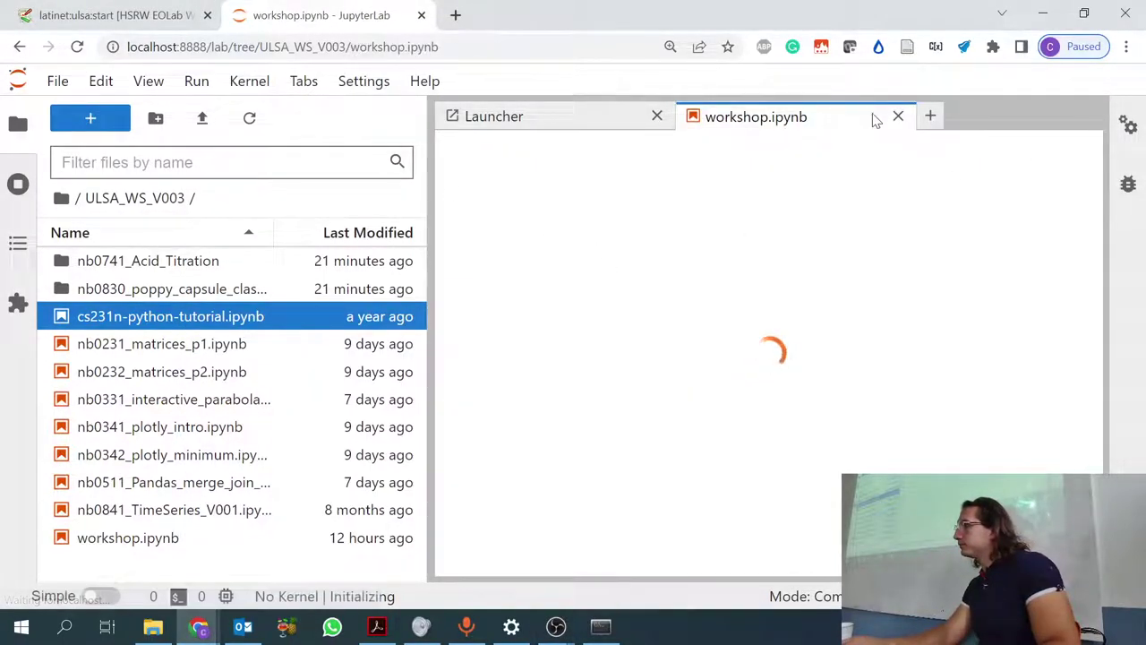
pyautogui.click(898, 116)
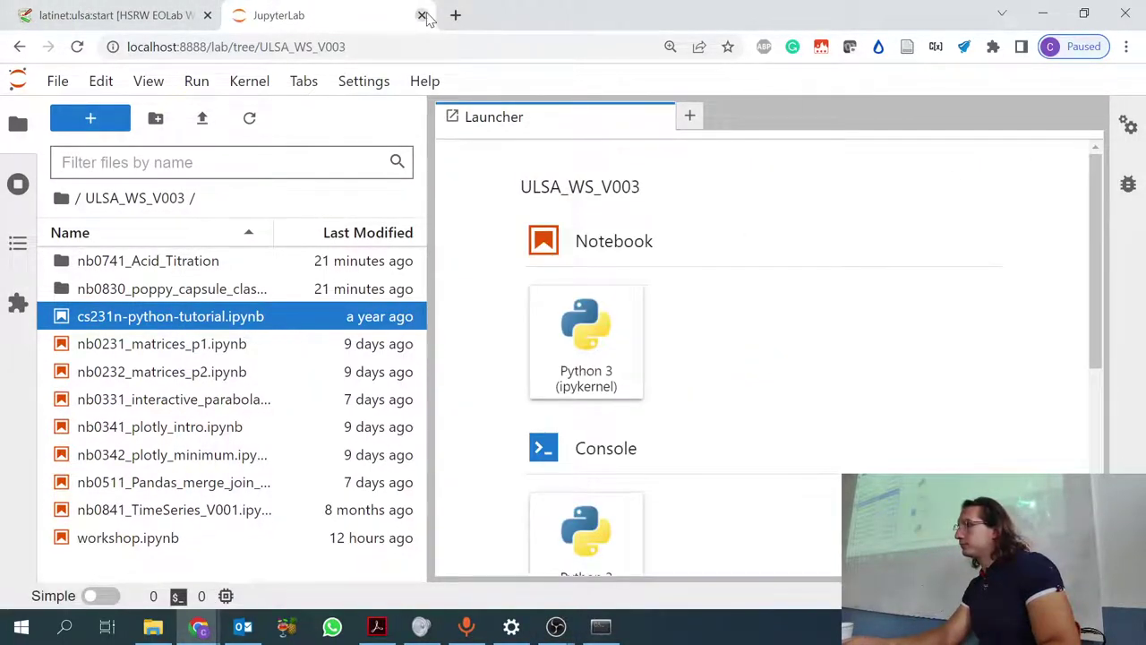
pyautogui.click(44, 9)
# Stop the running Jupyter server in the Anaconda Prompt.
pyautogui.click(609, 631)
pyautogui.click(583, 450)
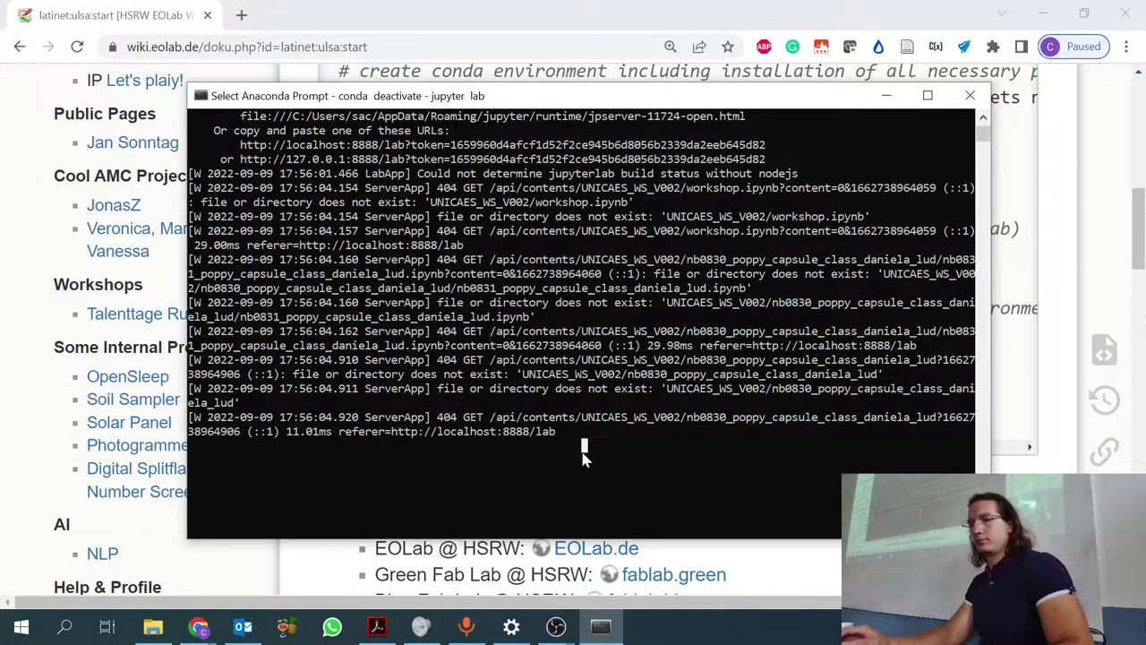
pyautogui.rightClick(582, 451)
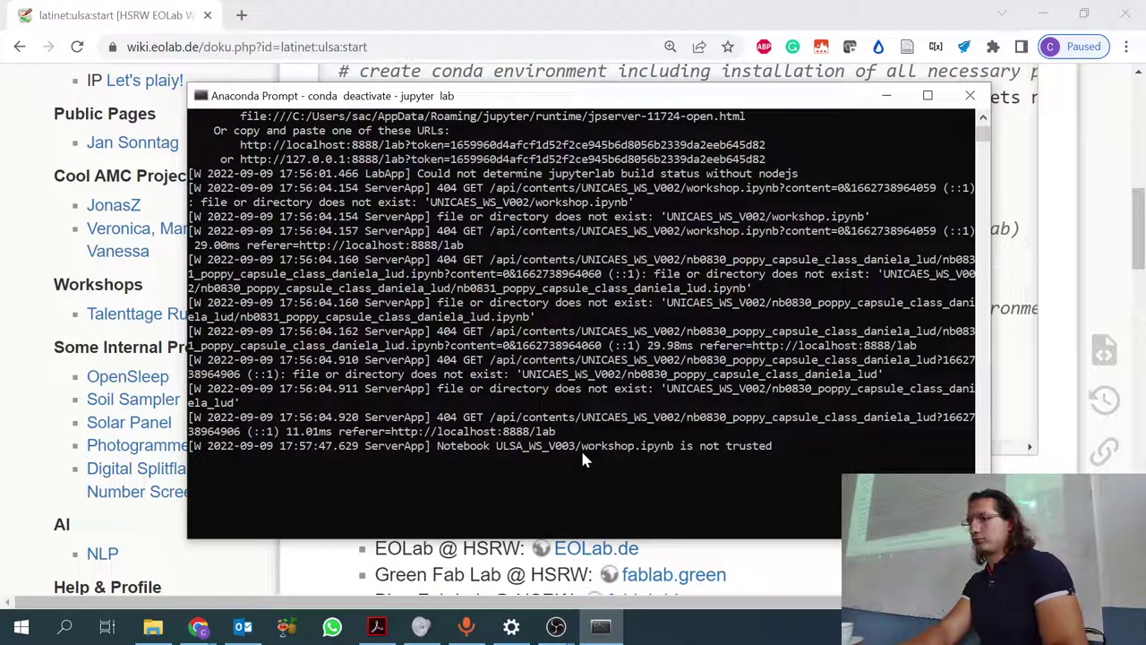
pyautogui.click(581, 447)
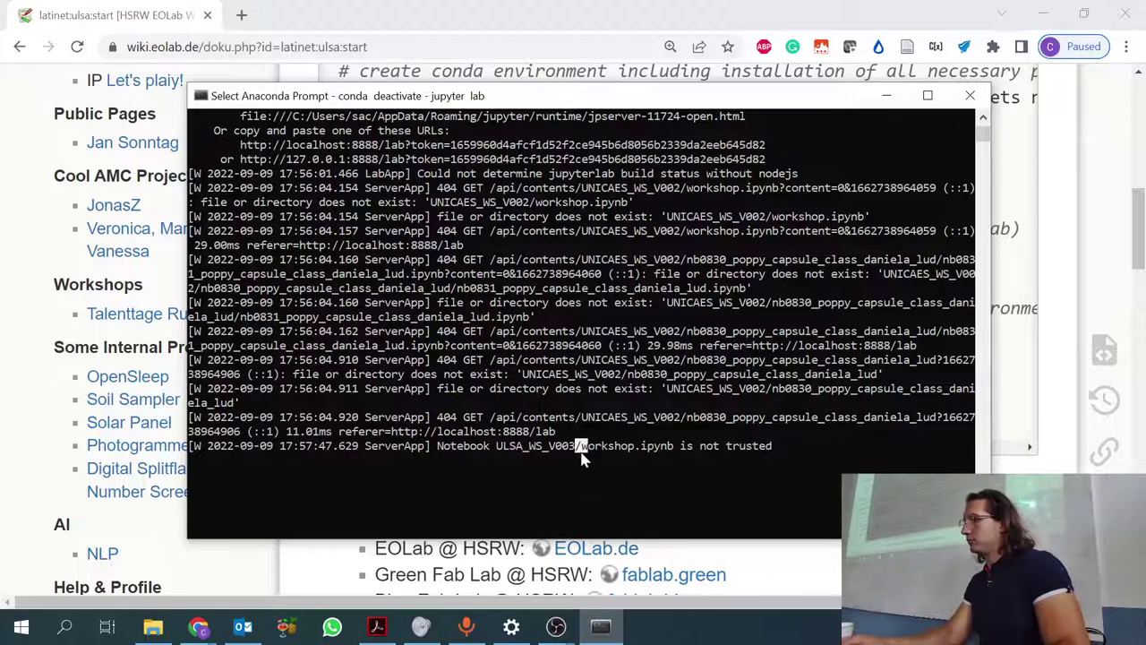
pyautogui.hotkey('ctrl', 'c')
pyautogui.hotkey('ctrl', 'c')
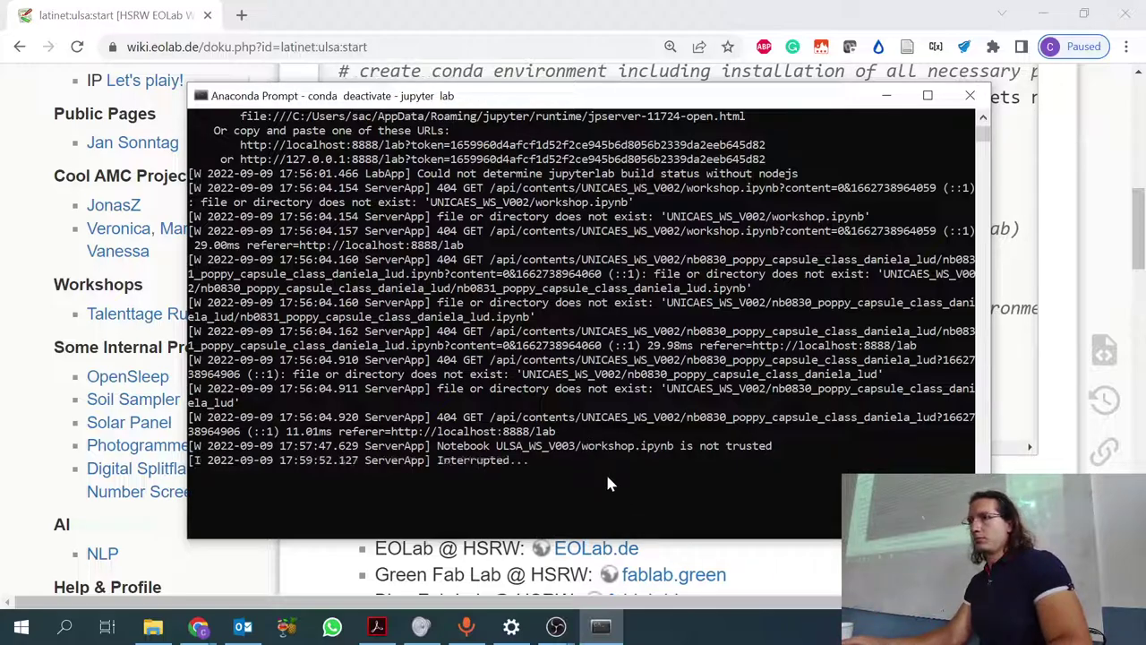
# Start the server again with jupyter lab from the ULSA directory, open JupyterLab in the browser, and check the new server's log.
pyautogui.press('Up')
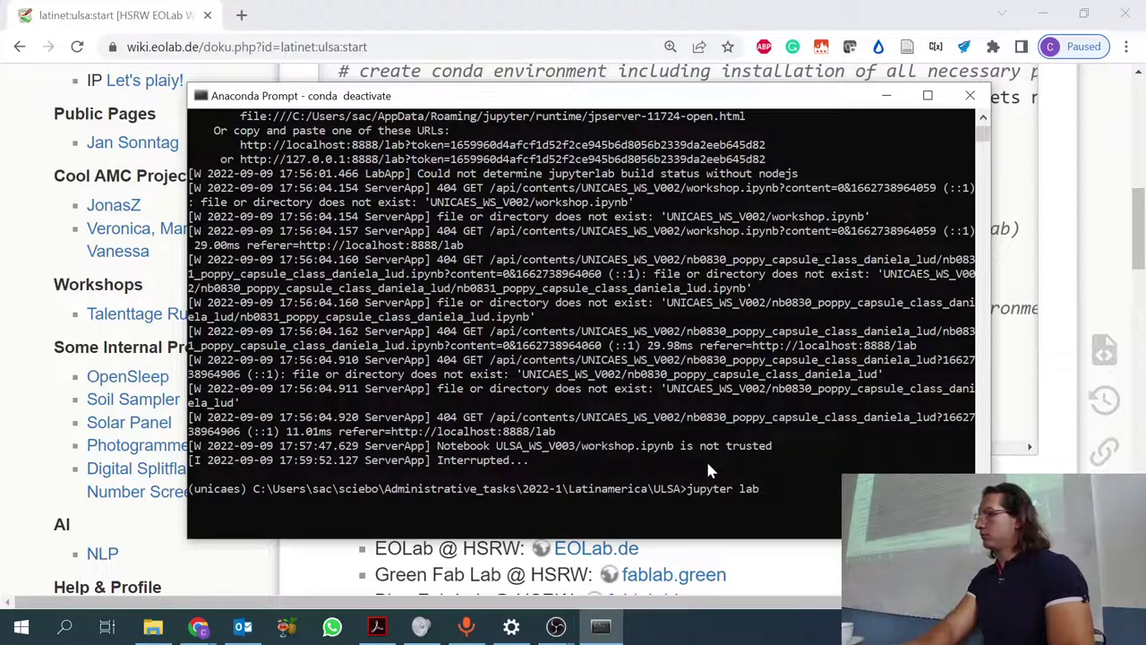
pyautogui.press('Return')
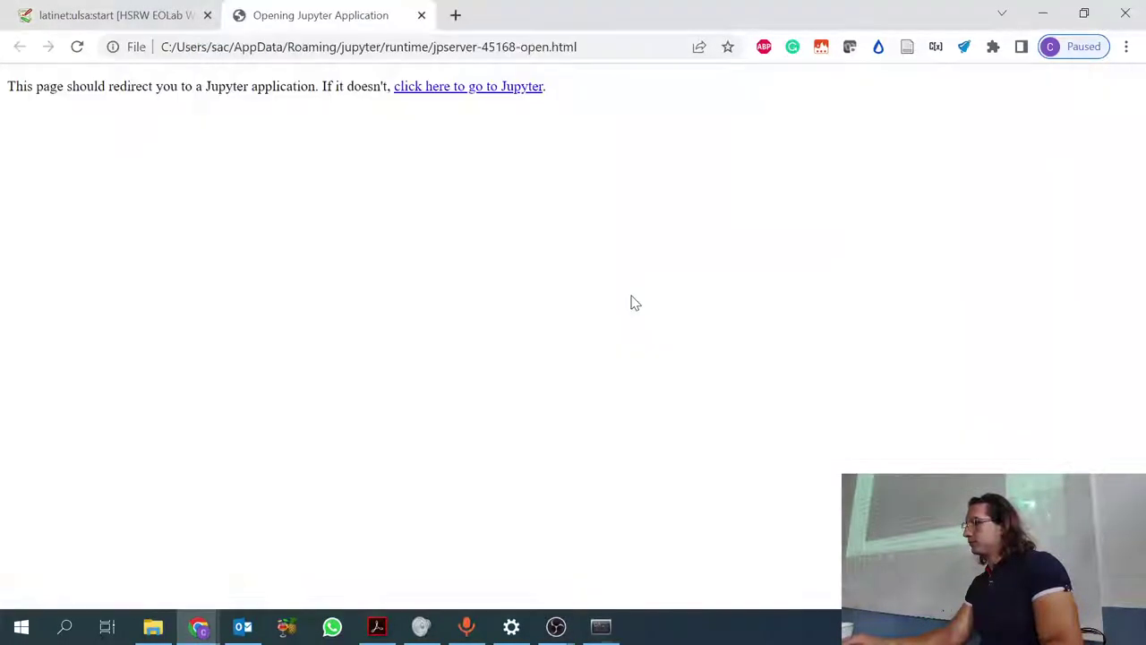
pyautogui.click(523, 89)
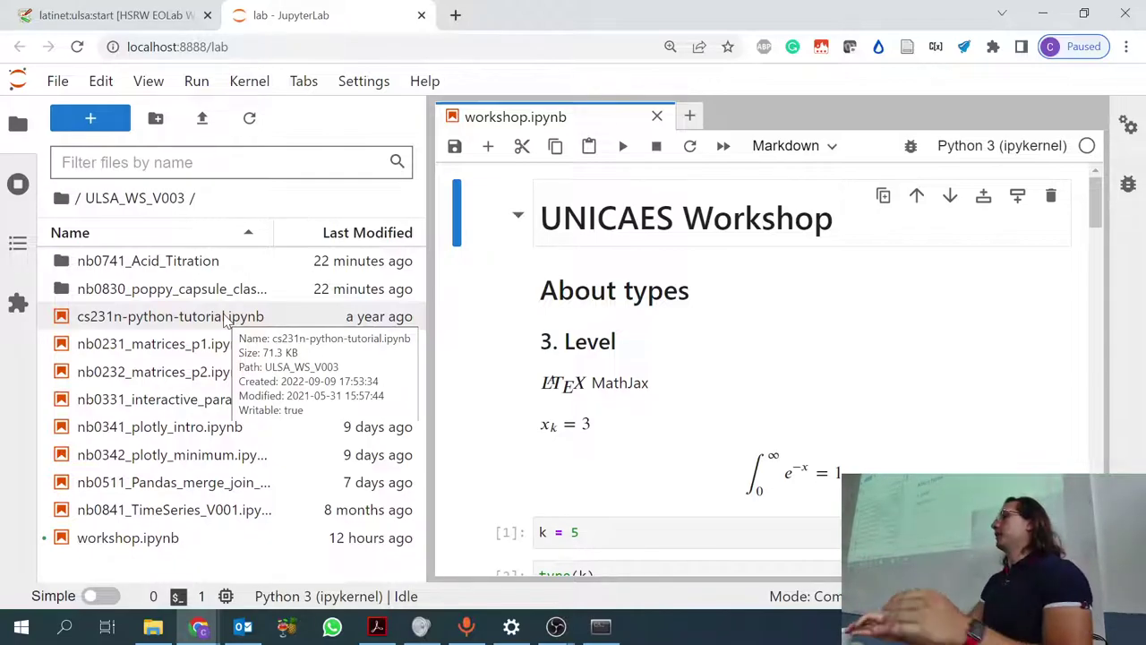
pyautogui.click(600, 627)
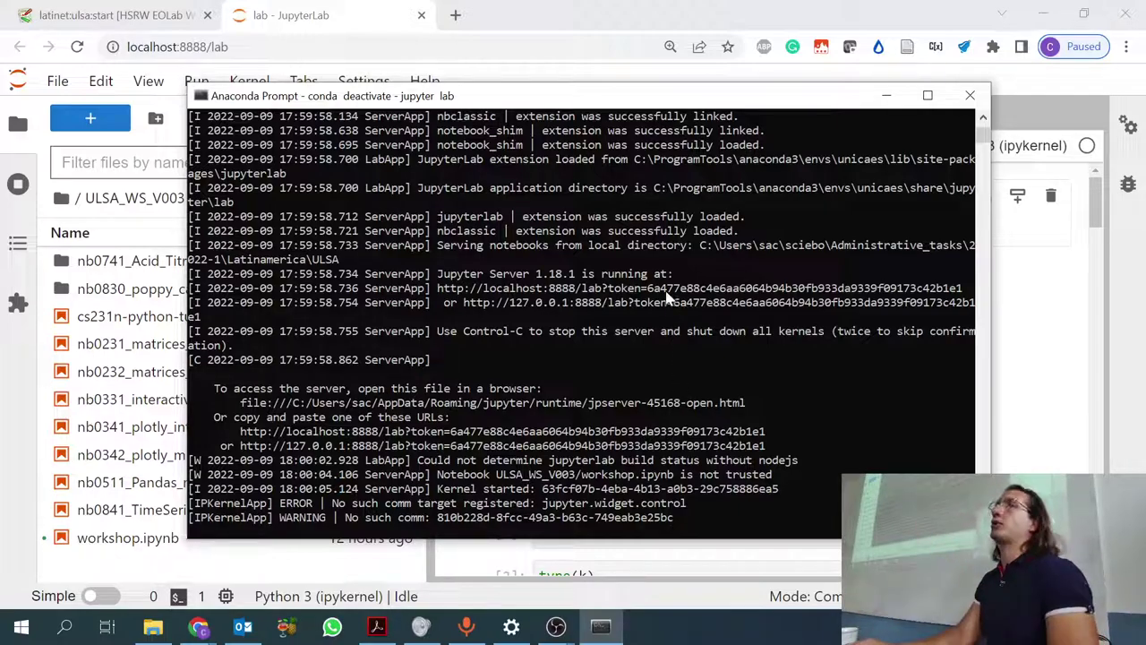
pyautogui.click(609, 12)
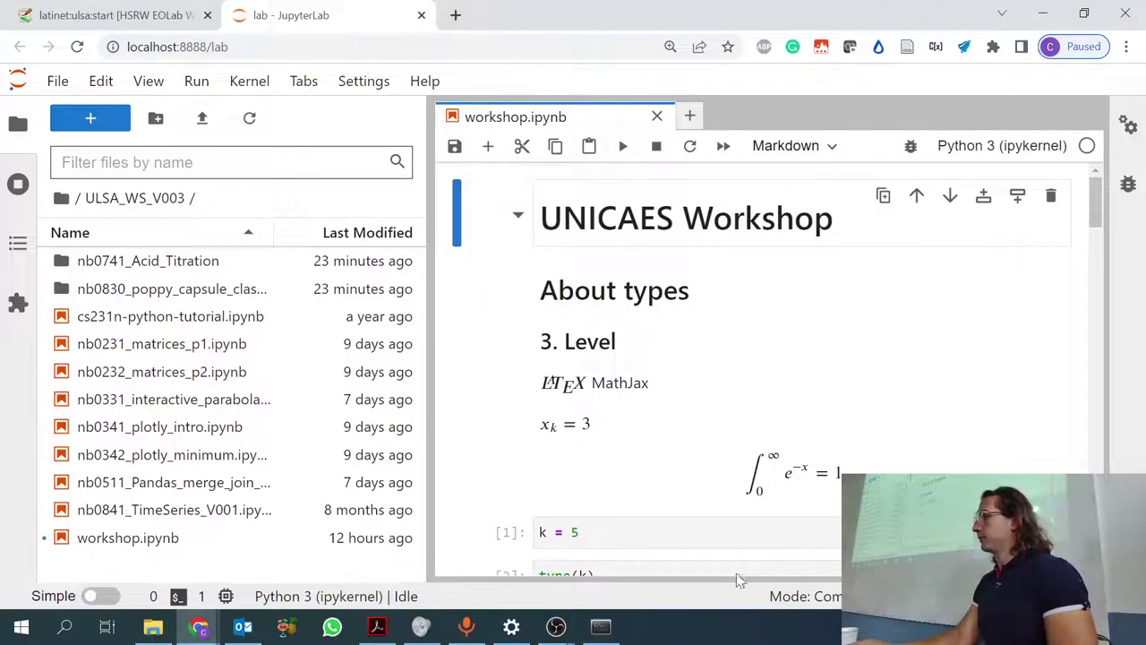